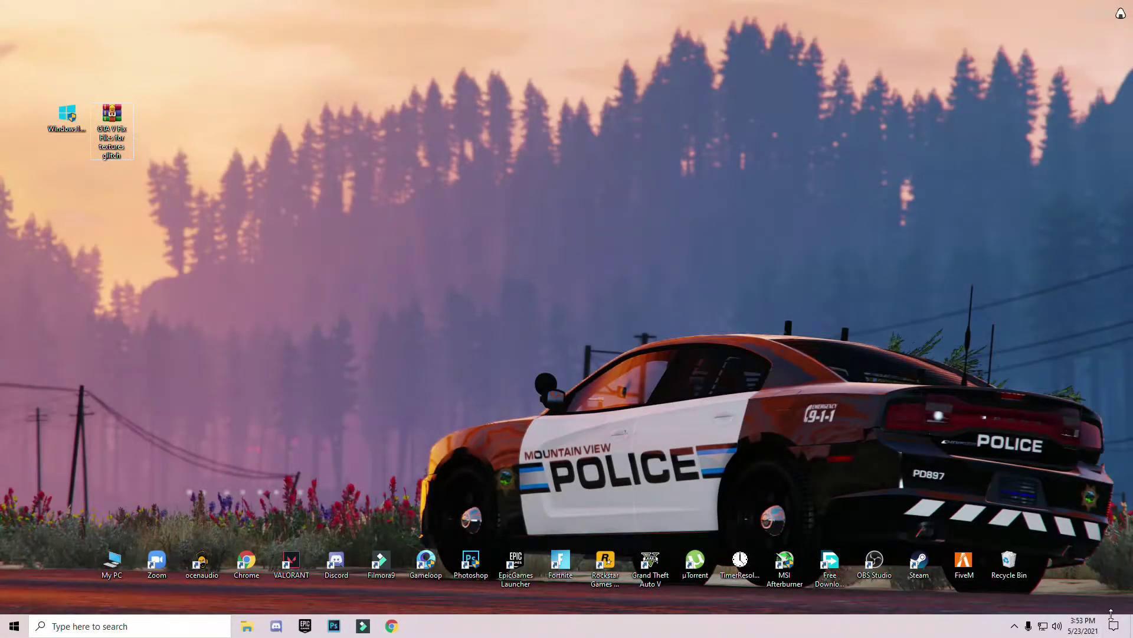
- Switch the power plan from Balanced to High performance in Power & sleep's additional power settings, then close Settings
click(1114, 625)
click(1026, 515)
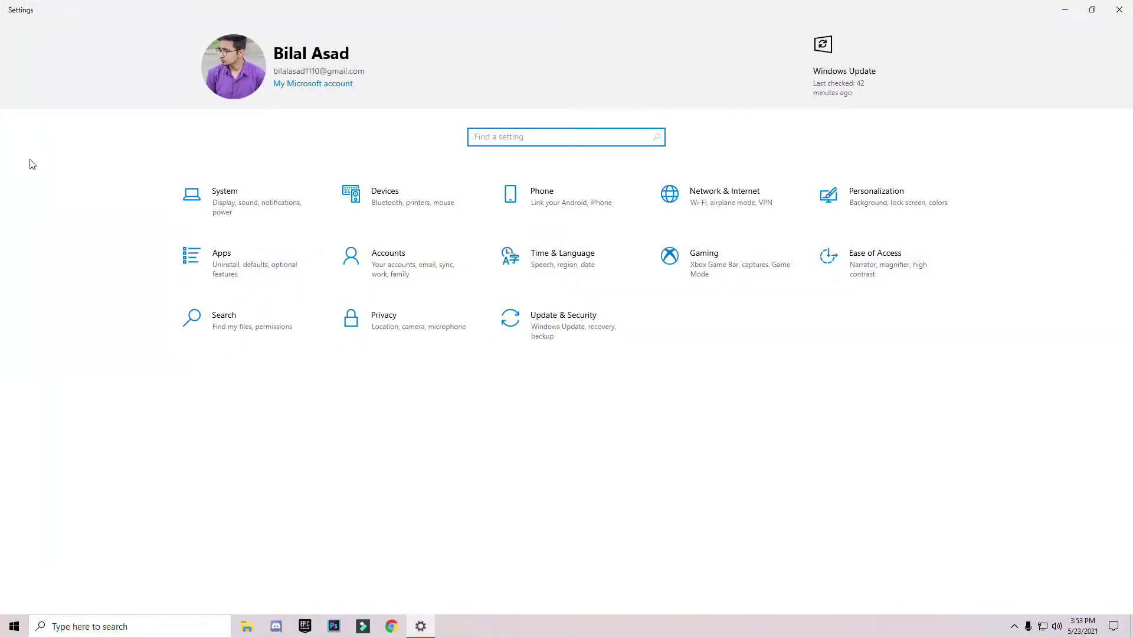
click(250, 210)
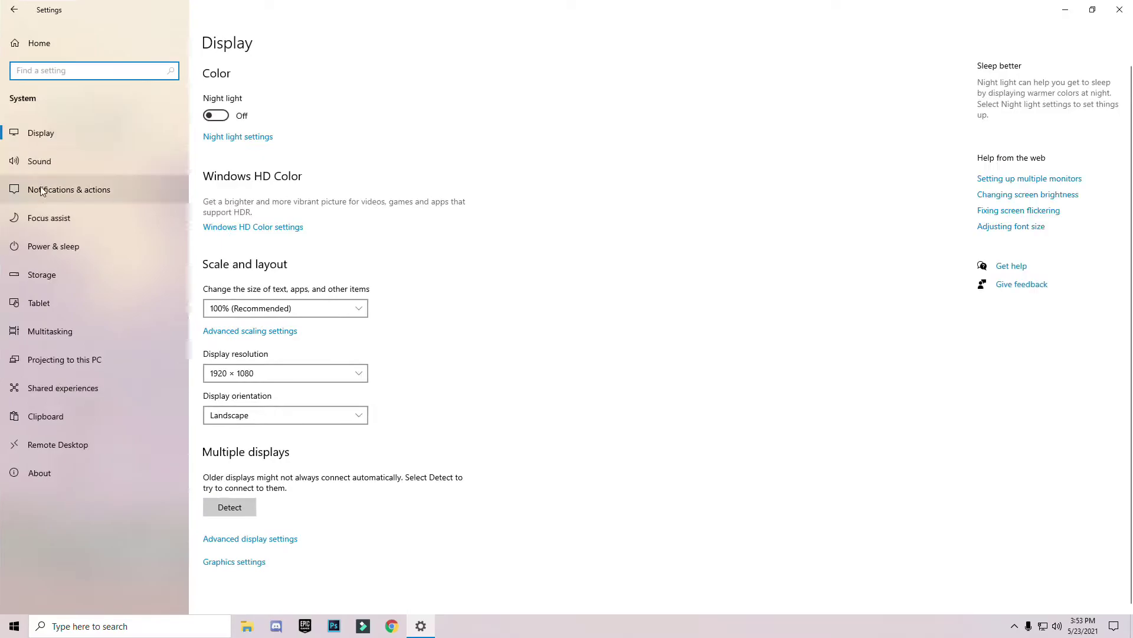
click(52, 249)
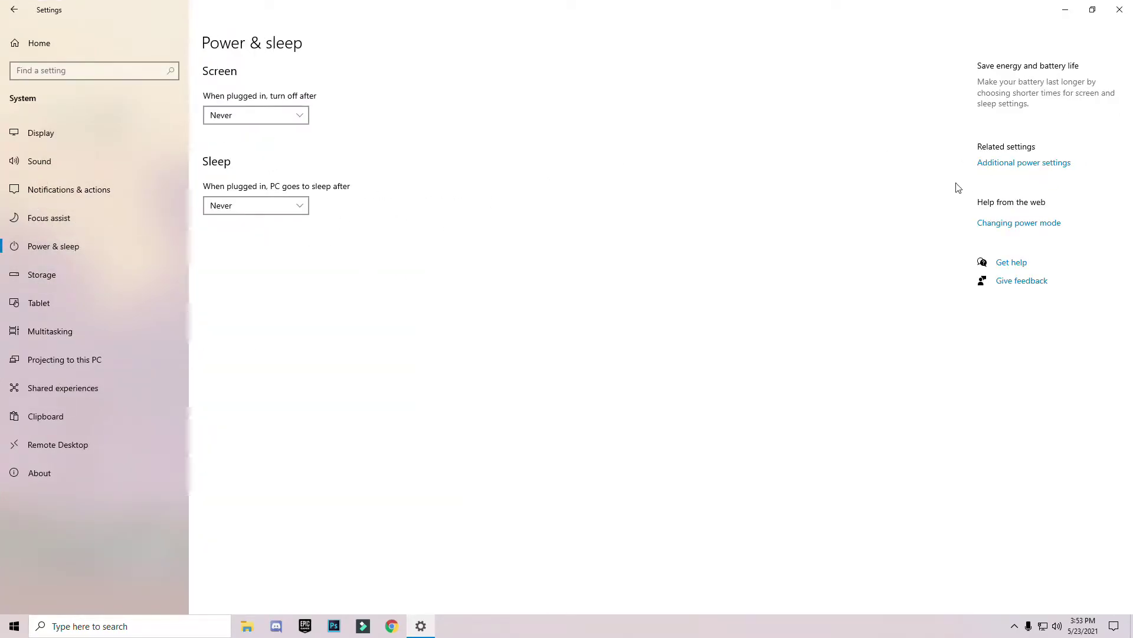
click(1033, 167)
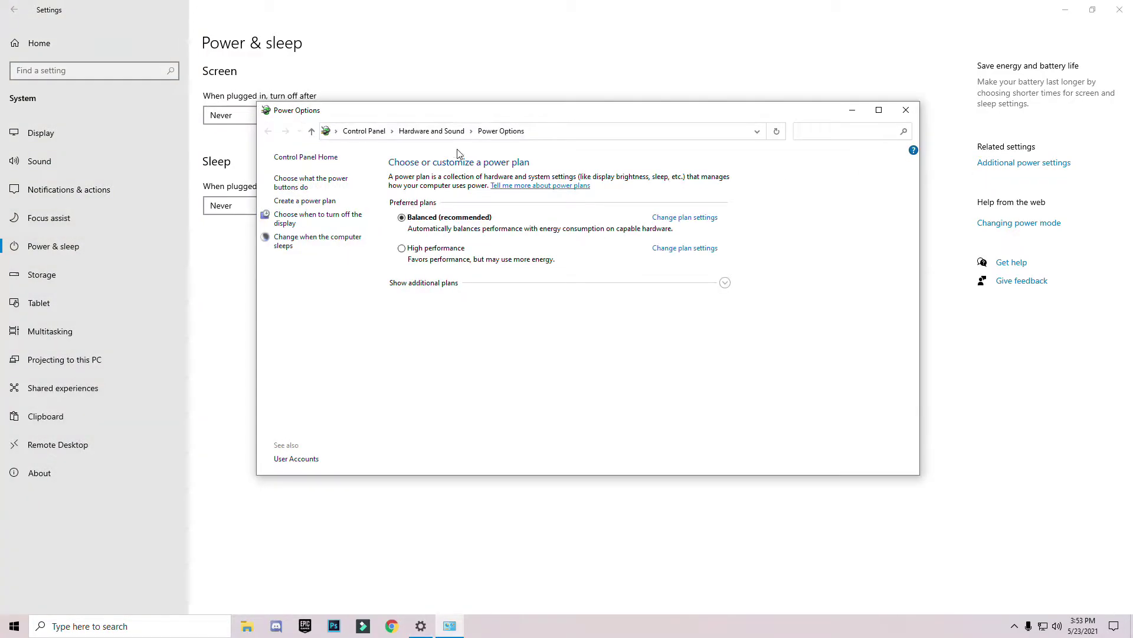
drag(449, 116, 430, 55)
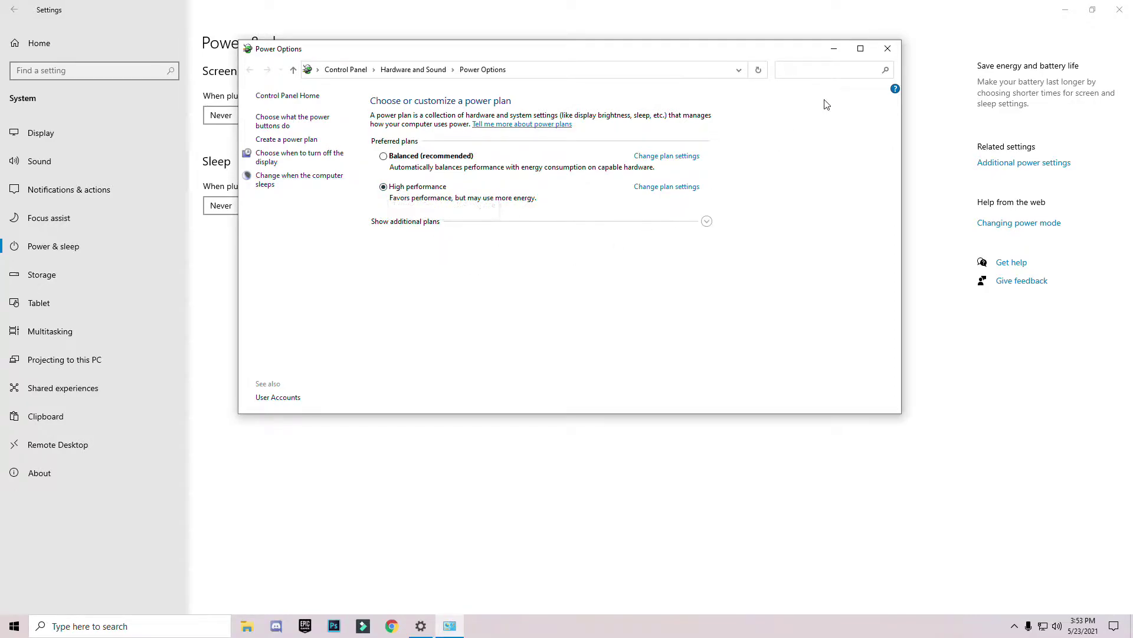
click(886, 48)
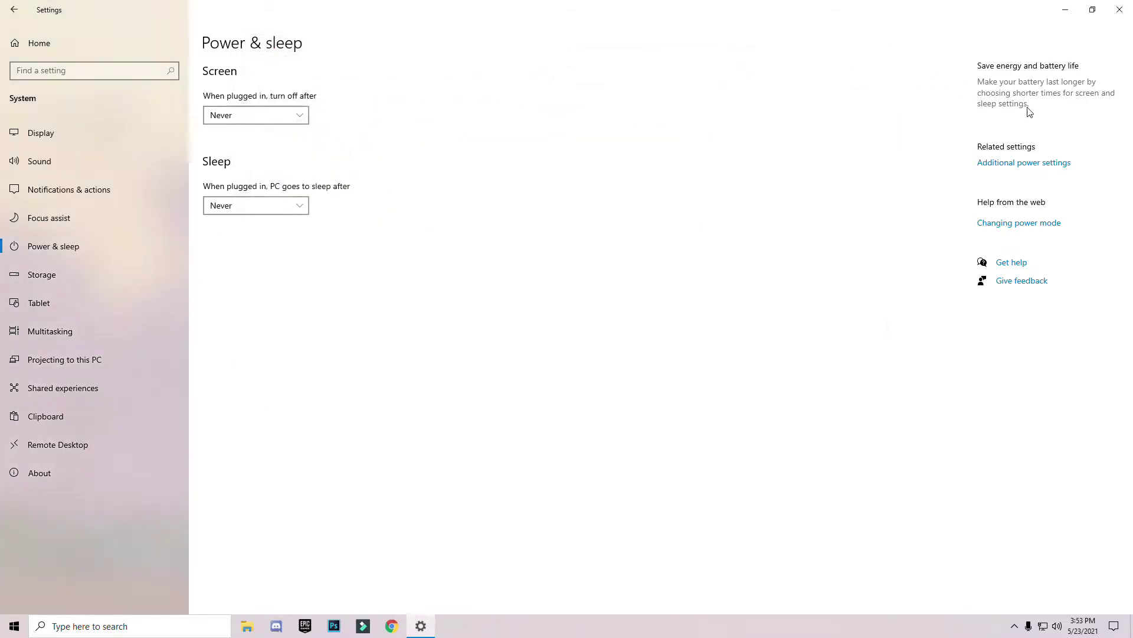
click(1119, 10)
- Open the Advanced system settings from My PC's Properties
double_click(112, 559)
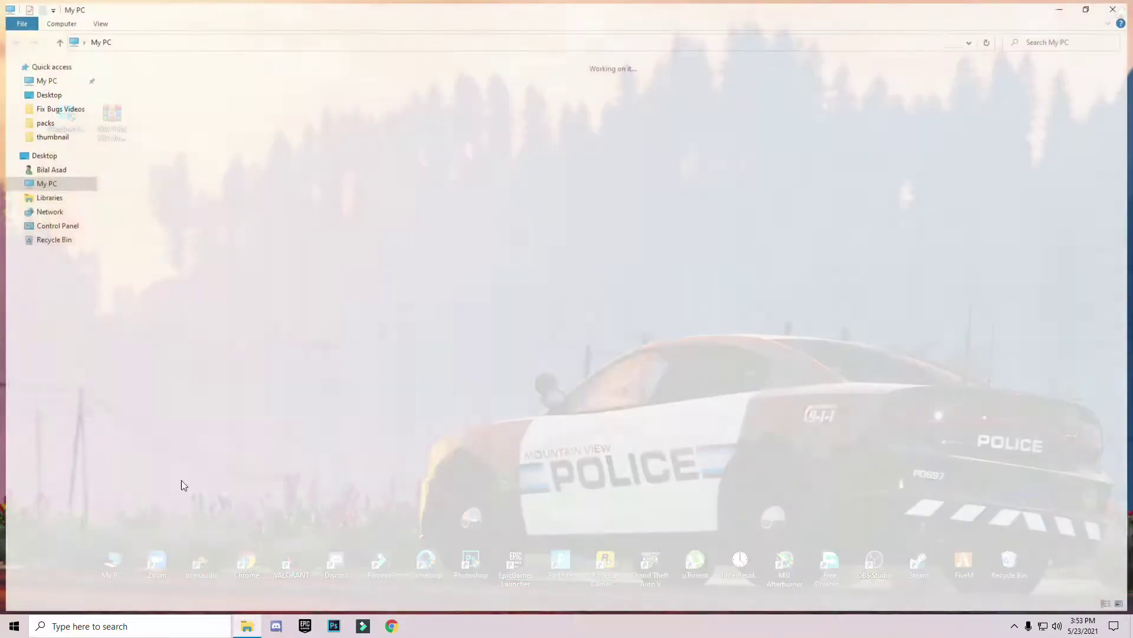
right_click(296, 261)
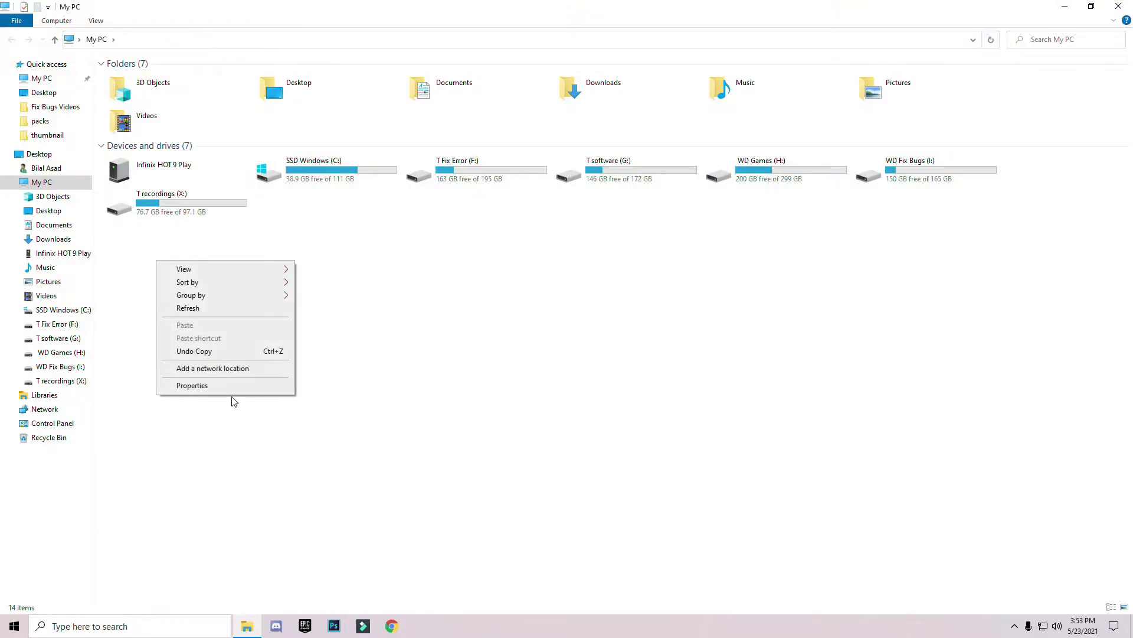
right_click(550, 261)
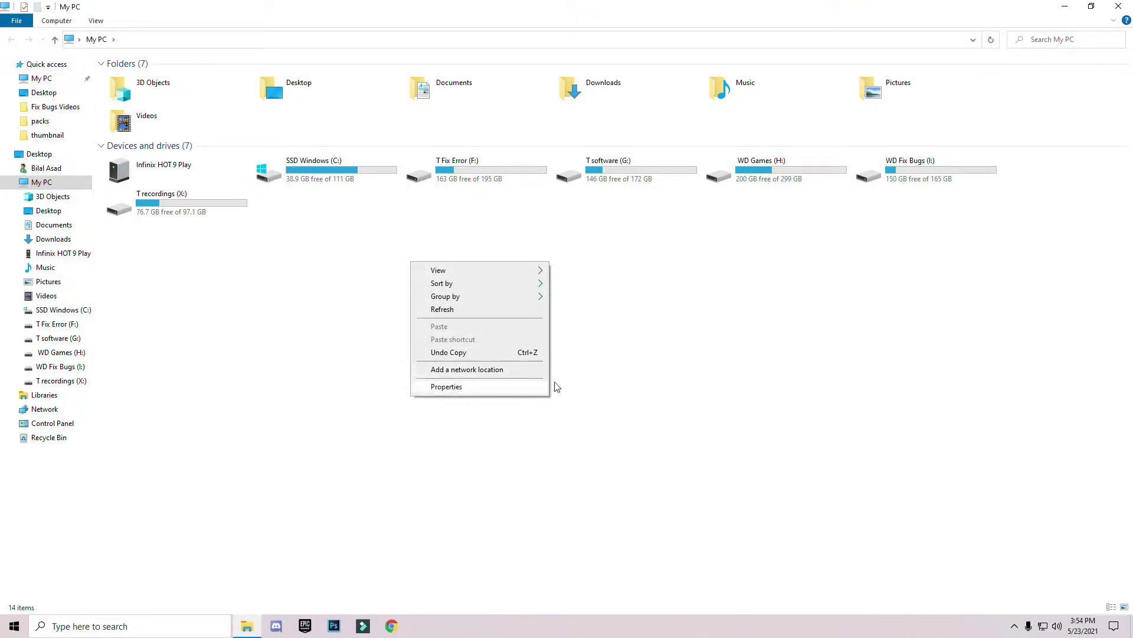
click(454, 387)
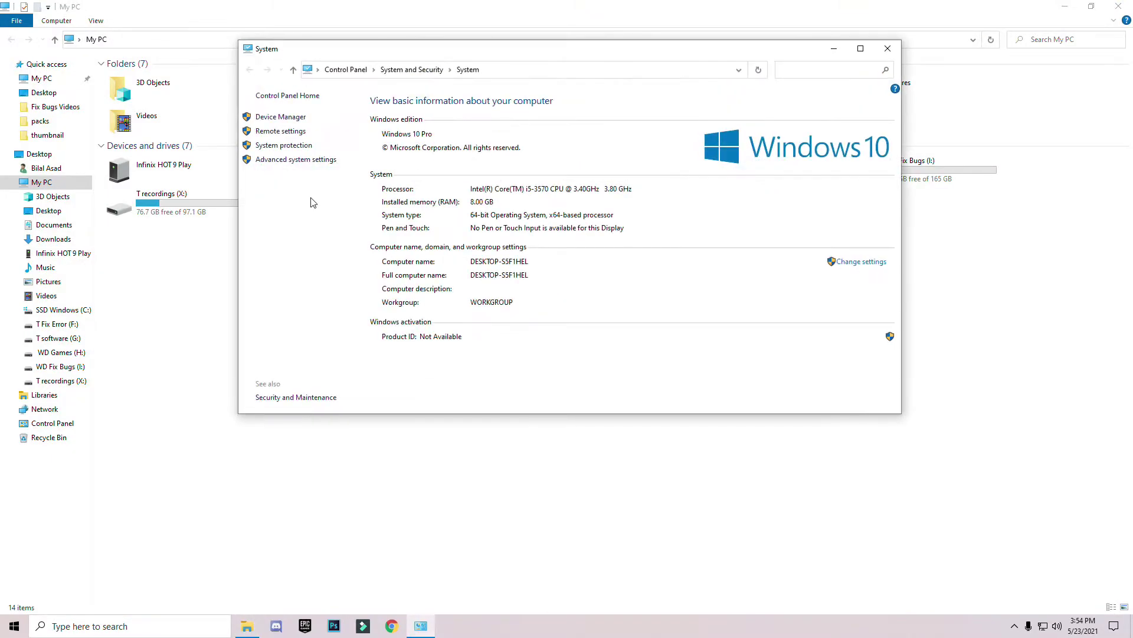
click(279, 164)
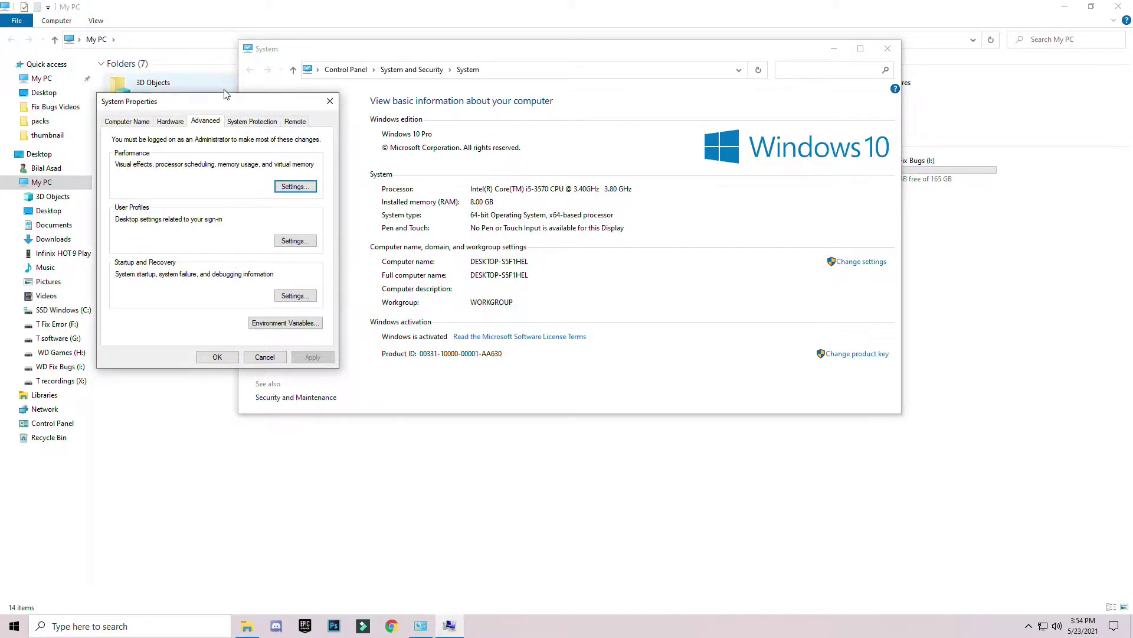
drag(221, 99, 412, 93)
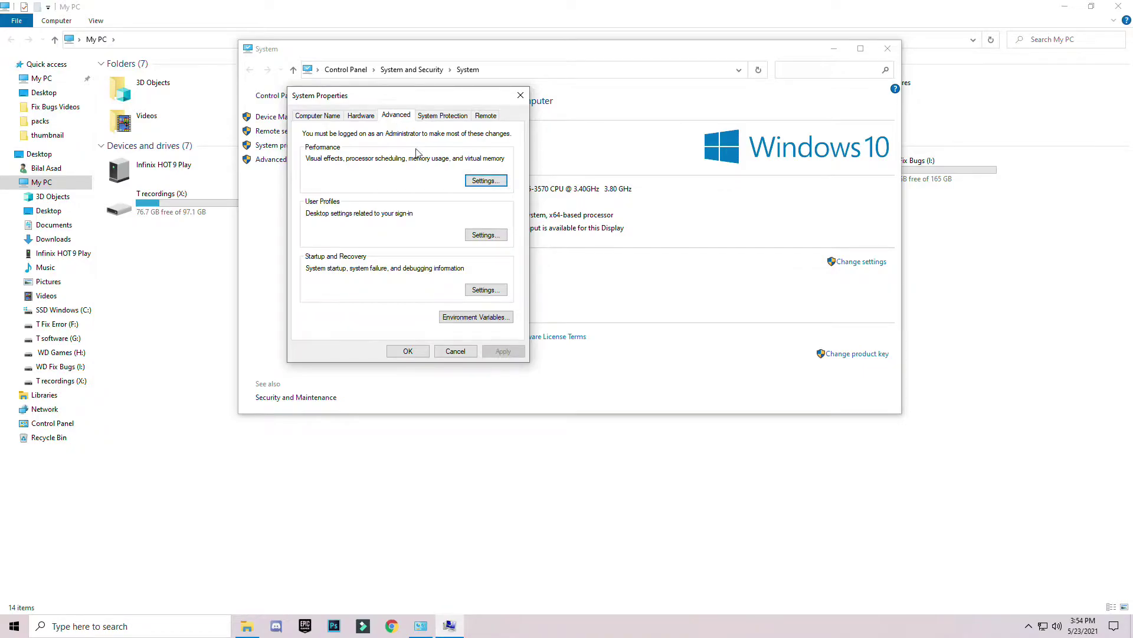
- Set visual effects to Adjust for best performance, apply it, and close all system windows
click(483, 182)
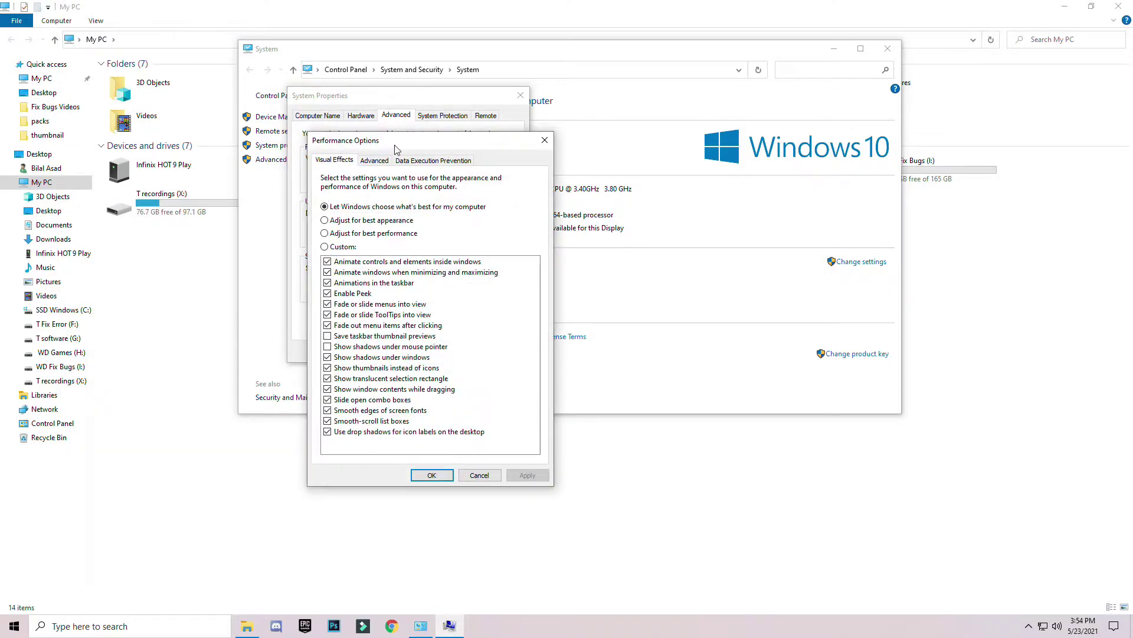
drag(380, 105, 413, 104)
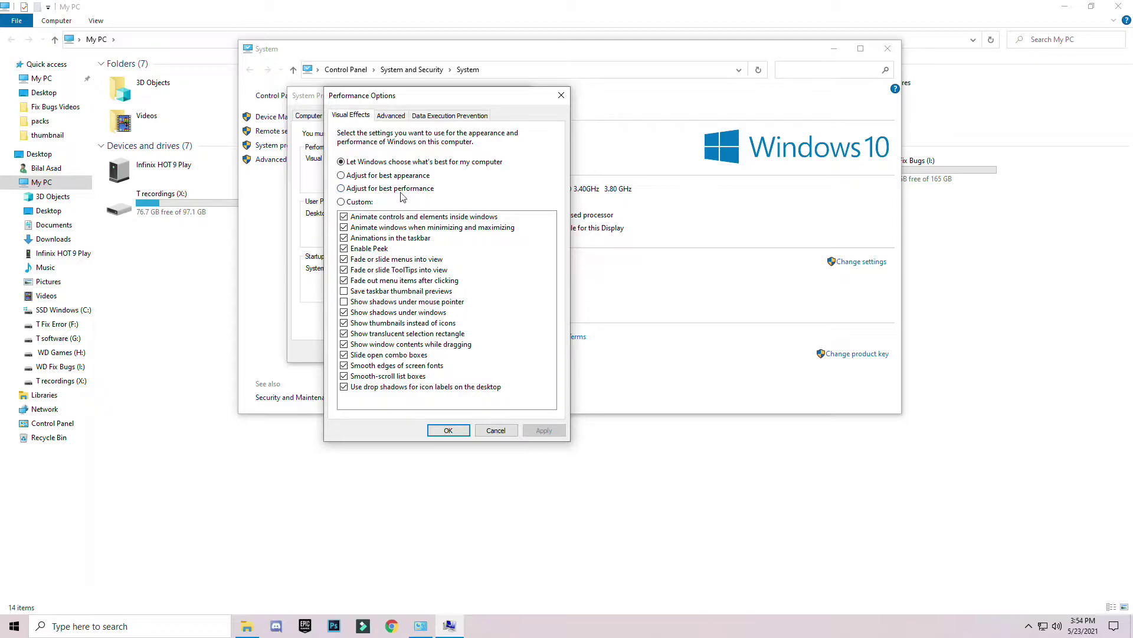
click(341, 188)
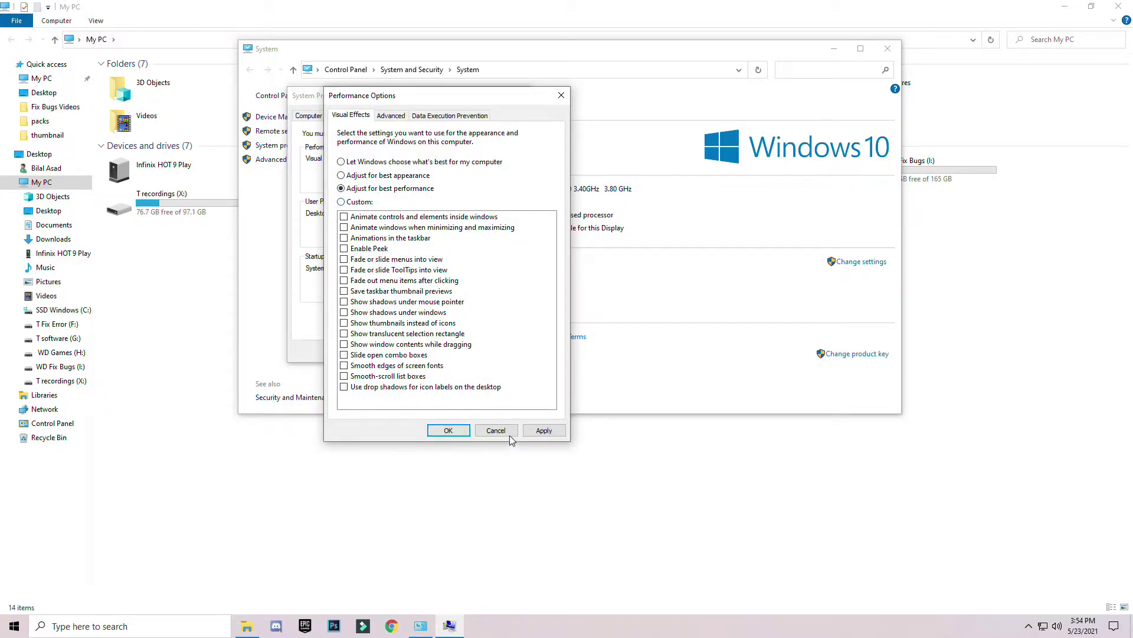
click(529, 436)
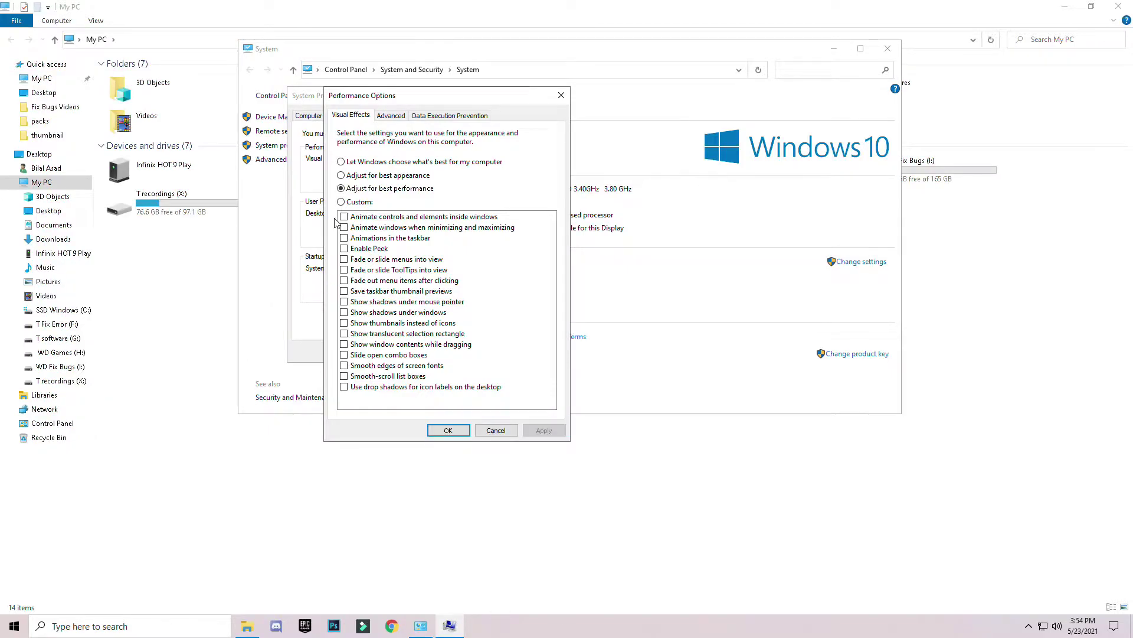
click(447, 430)
click(408, 351)
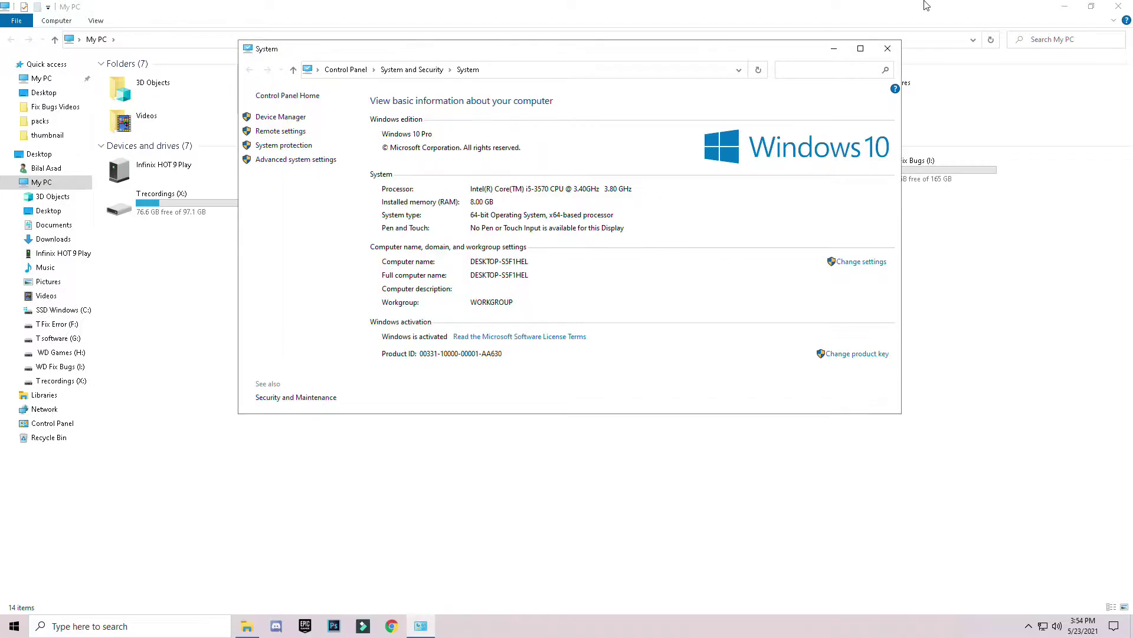
click(887, 48)
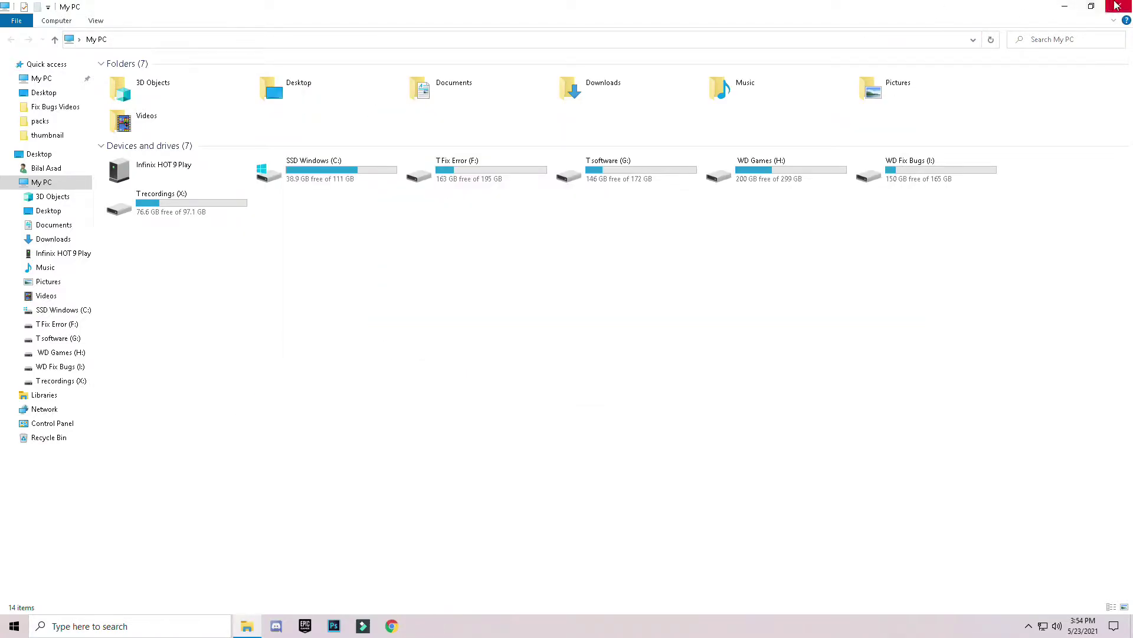
click(1117, 5)
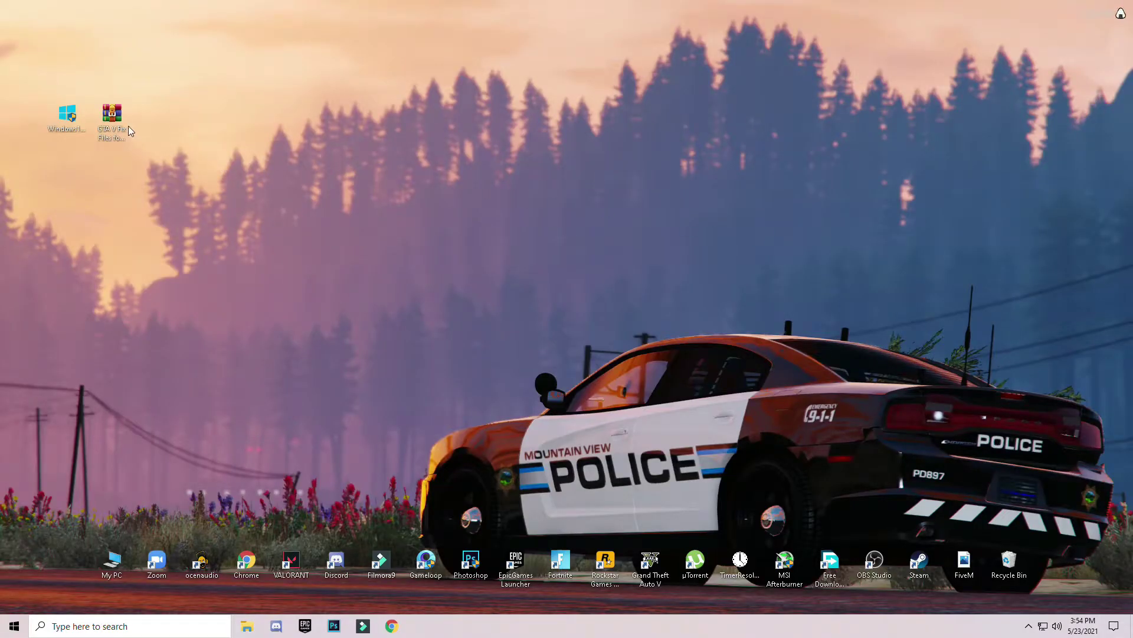
- Extract the GTA V Fix archive onto the desktop as 'GTA V Fix Files for textures glitch'
drag(126, 174, 125, 229)
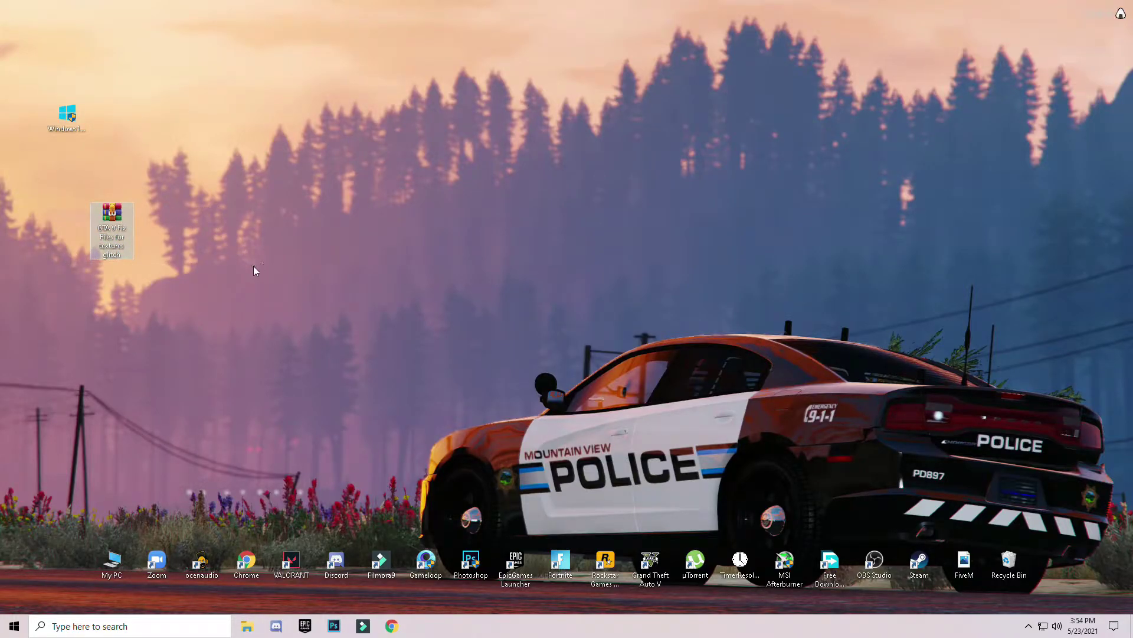
drag(126, 218, 93, 290)
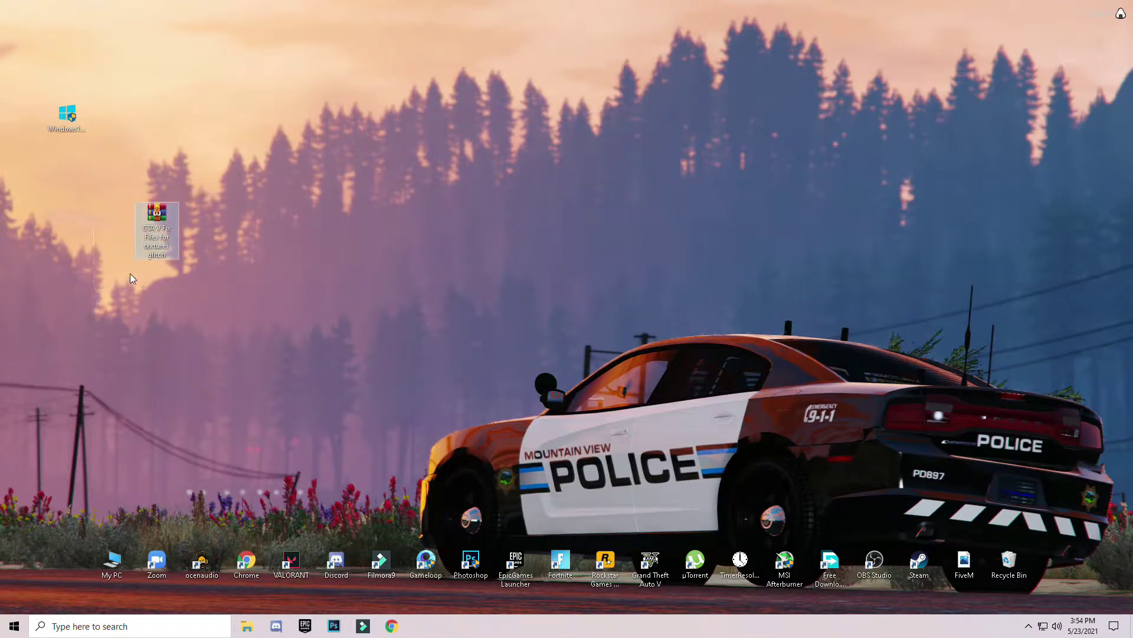
right_click(162, 225)
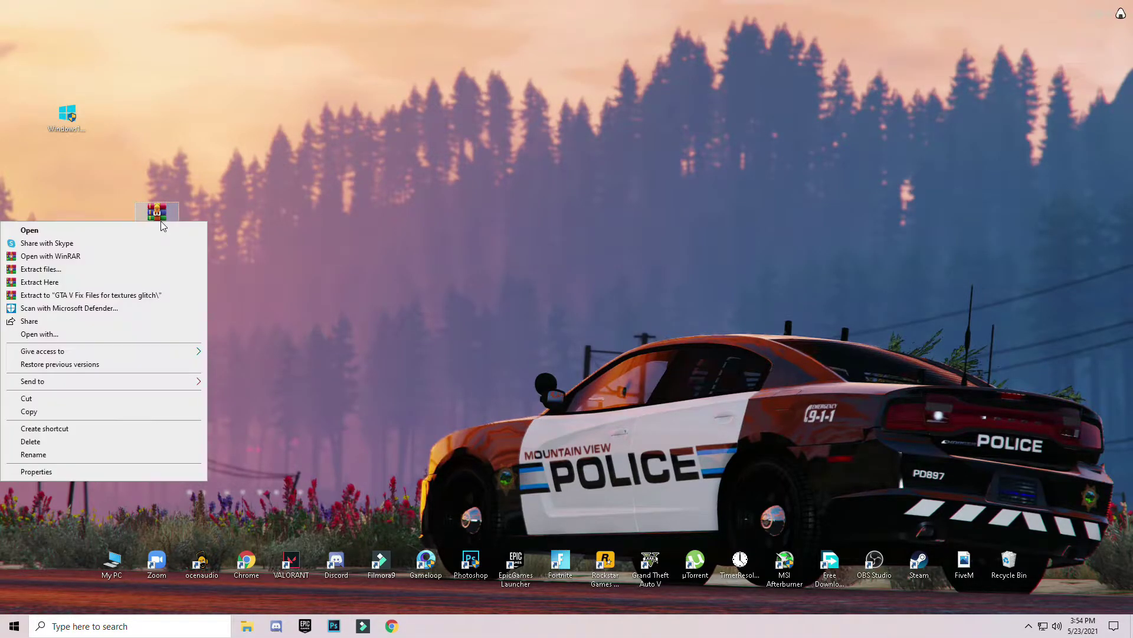
click(57, 282)
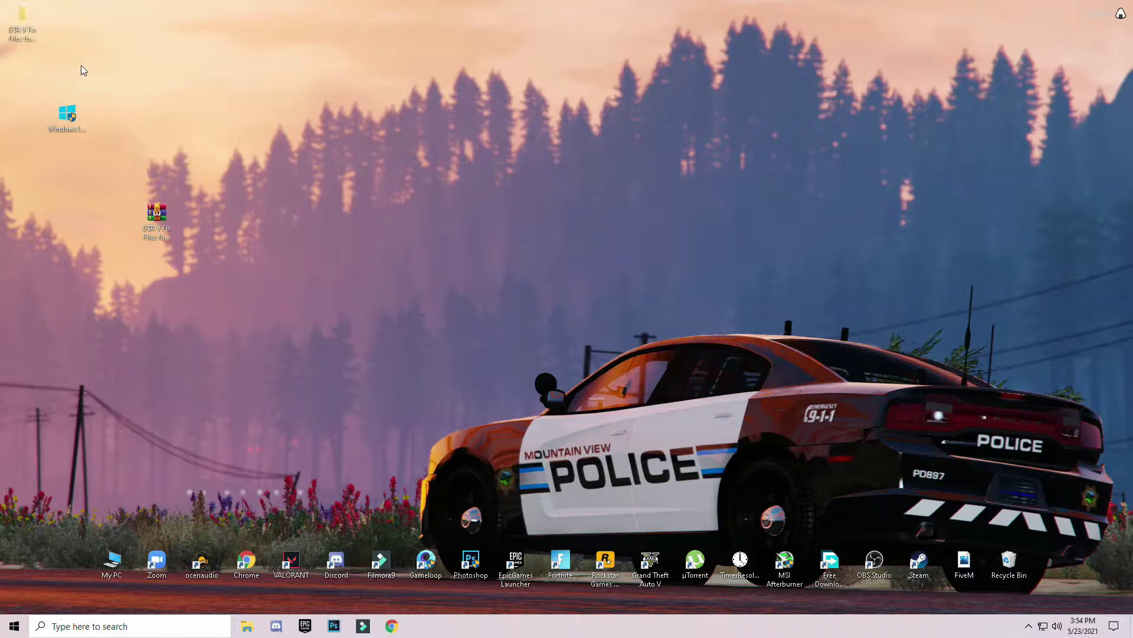
drag(22, 17, 421, 290)
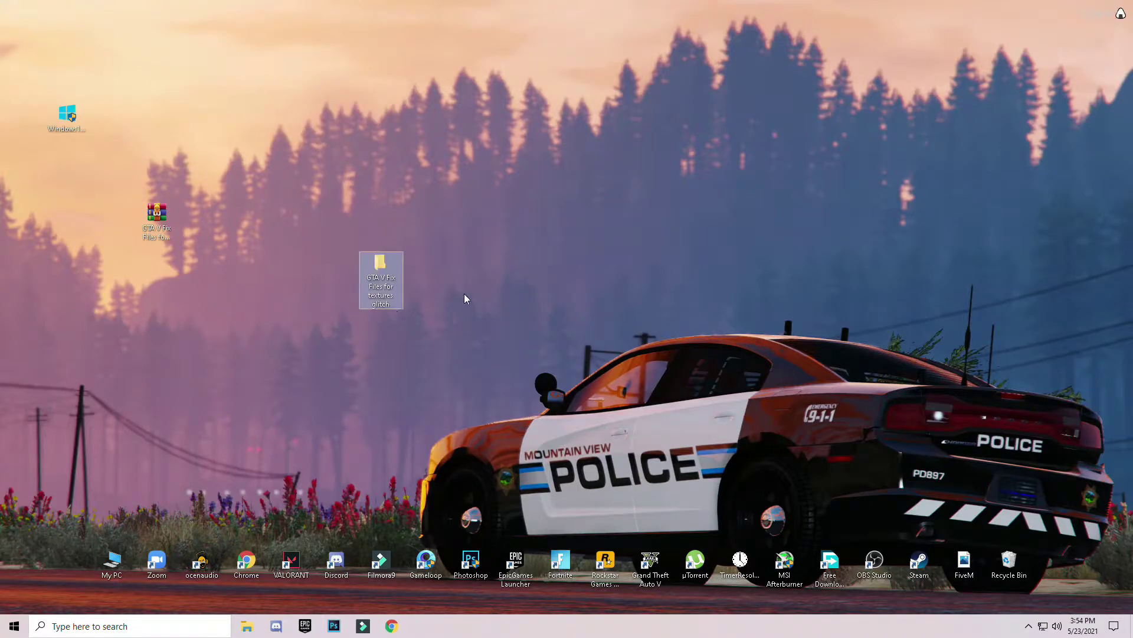
- Open the extracted fix files folder, select its files, and minimize the window
double_click(381, 269)
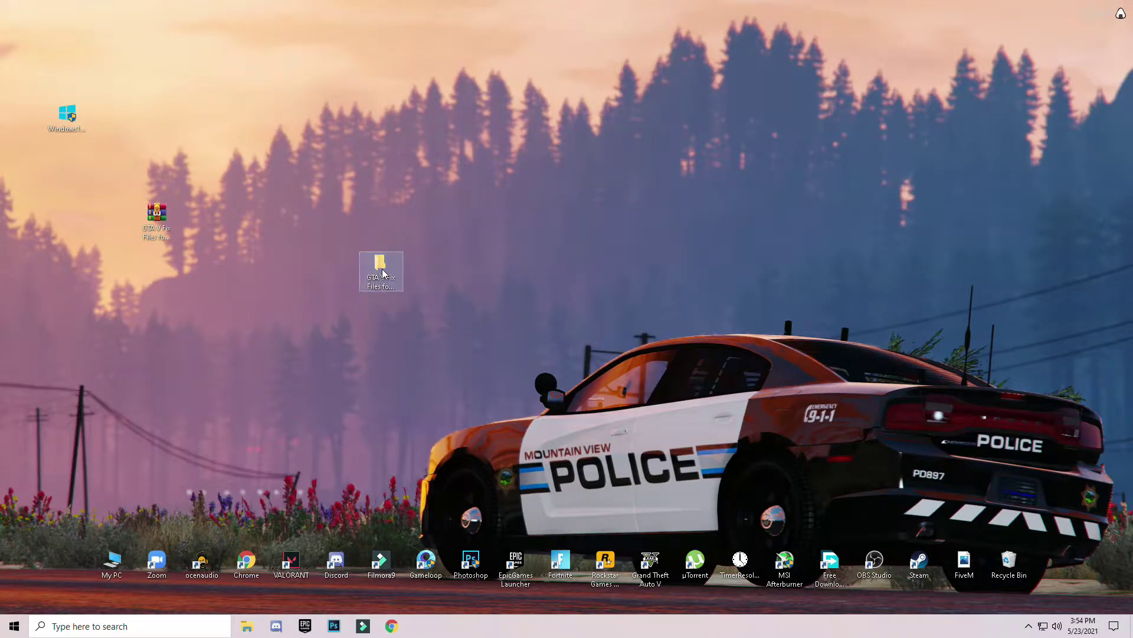
drag(214, 344, 223, 369)
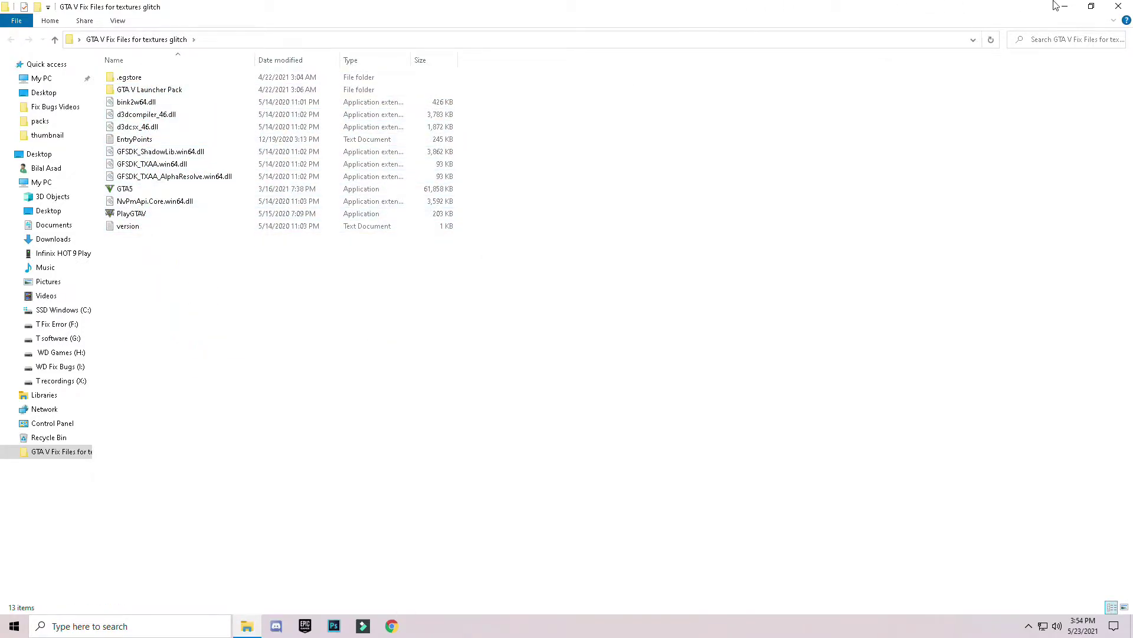
click(1065, 6)
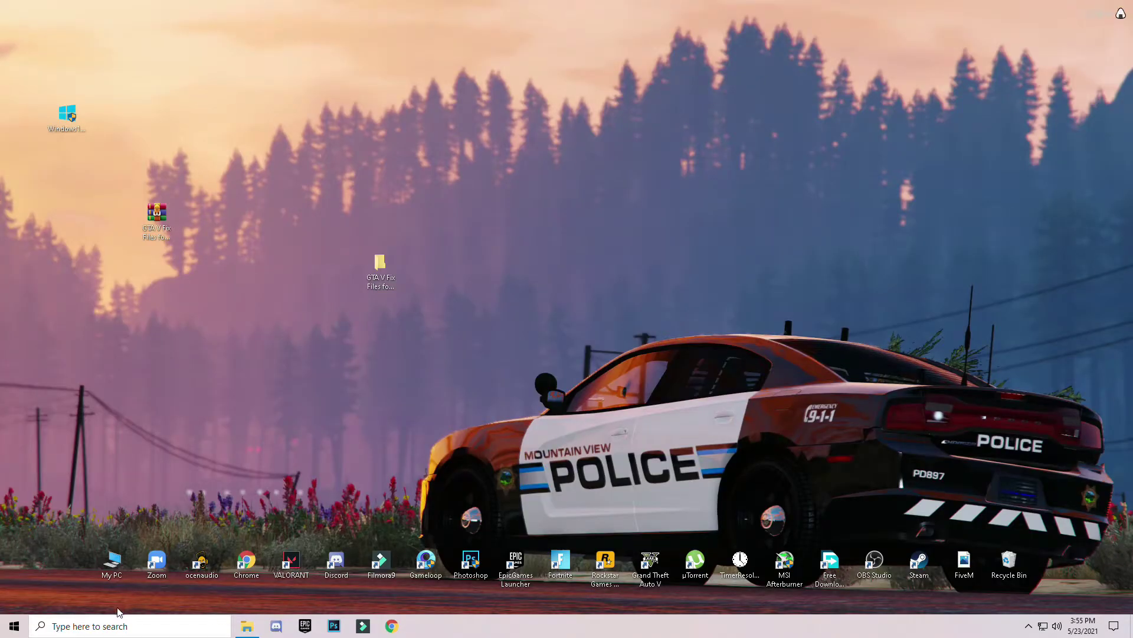
- Use Run with 'appdata' to reach AppData\Local\Rockstar Games\Launcher
click(83, 625)
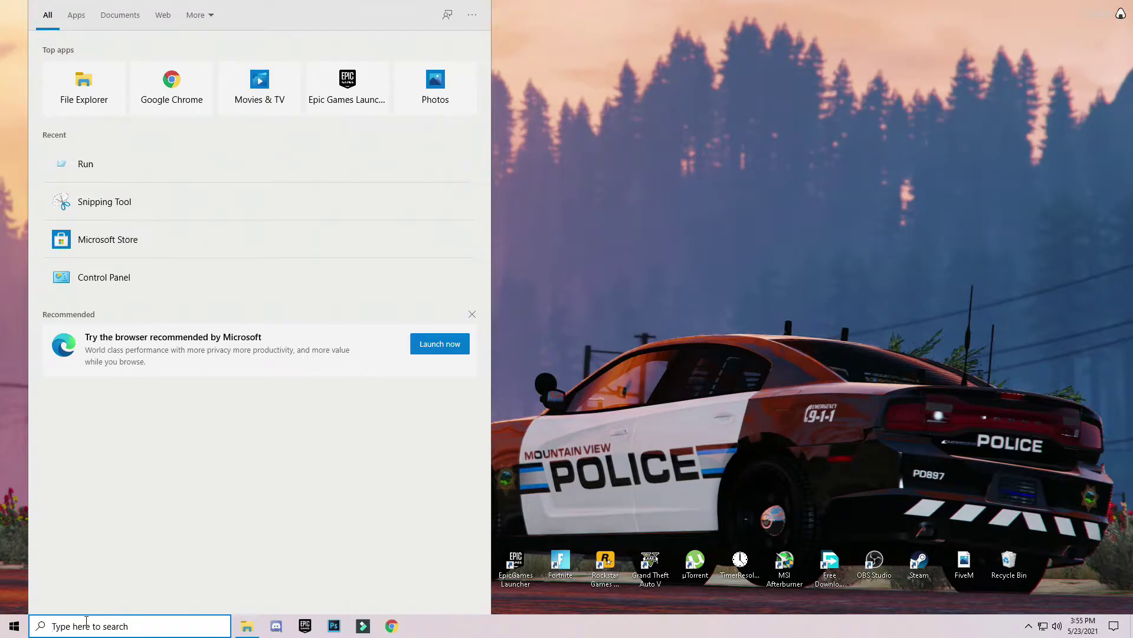
text(run)
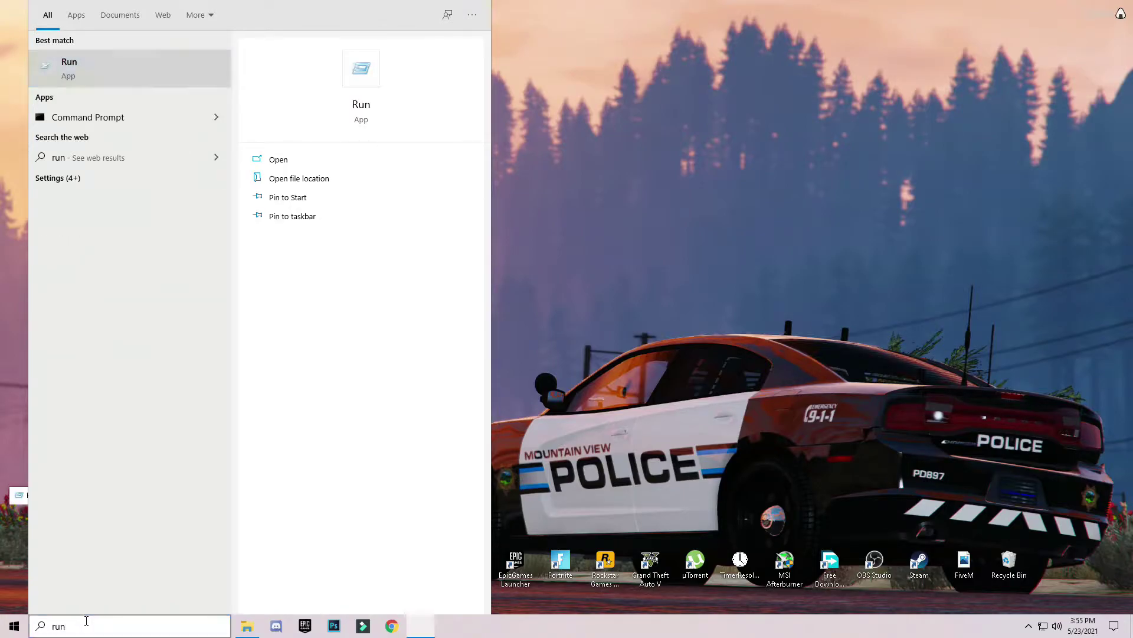
key(Return)
drag(114, 496, 144, 487)
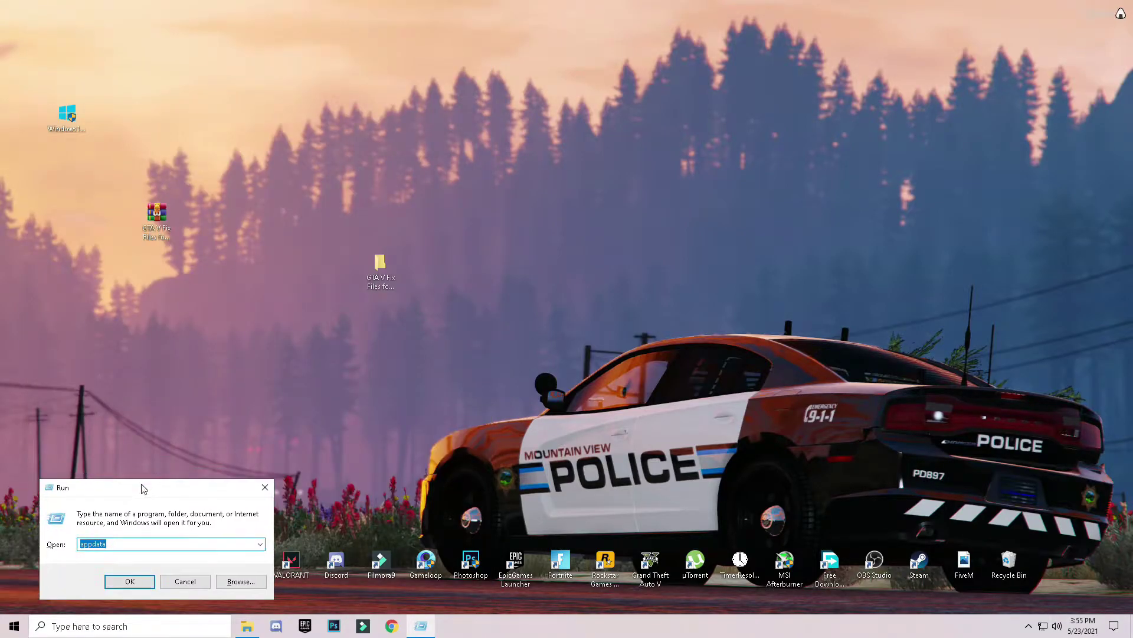
click(112, 541)
click(130, 582)
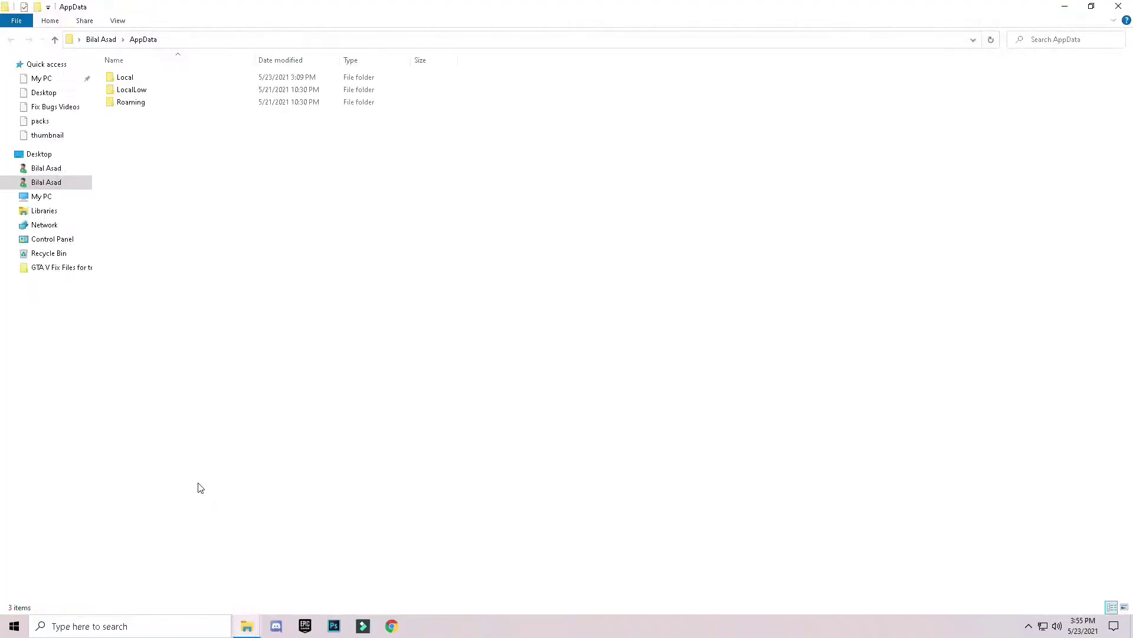
double_click(129, 83)
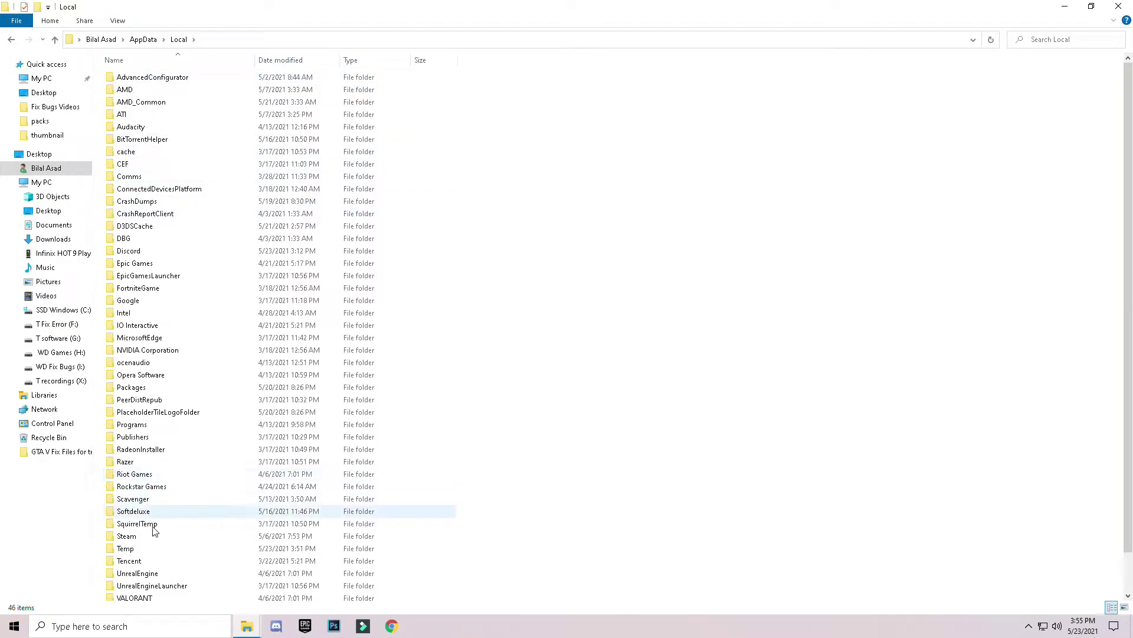
double_click(160, 486)
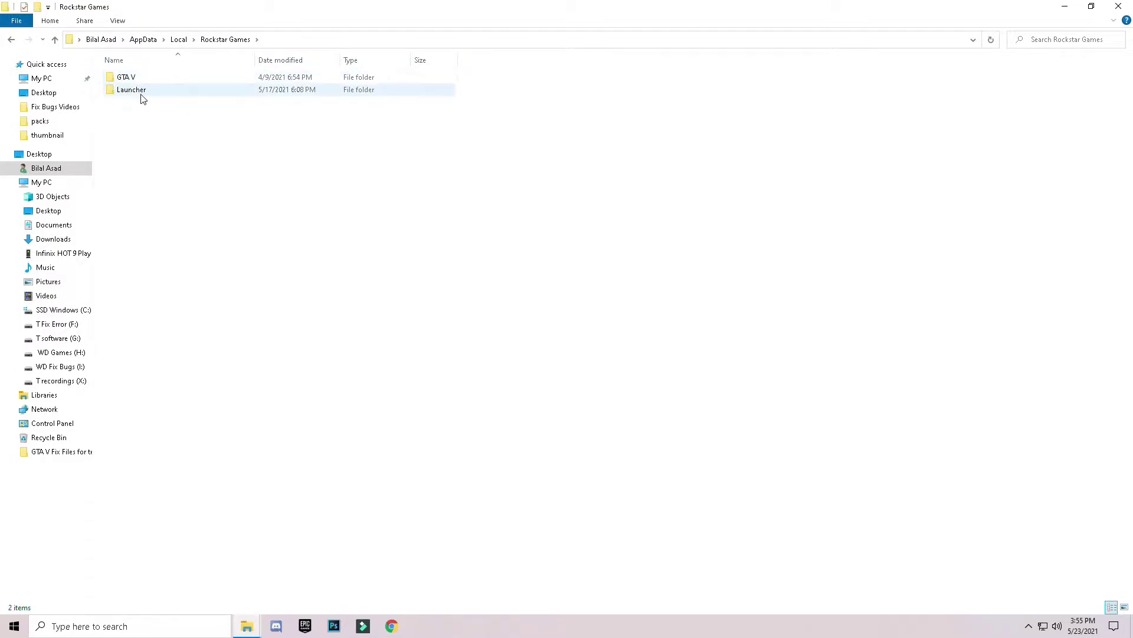
double_click(142, 92)
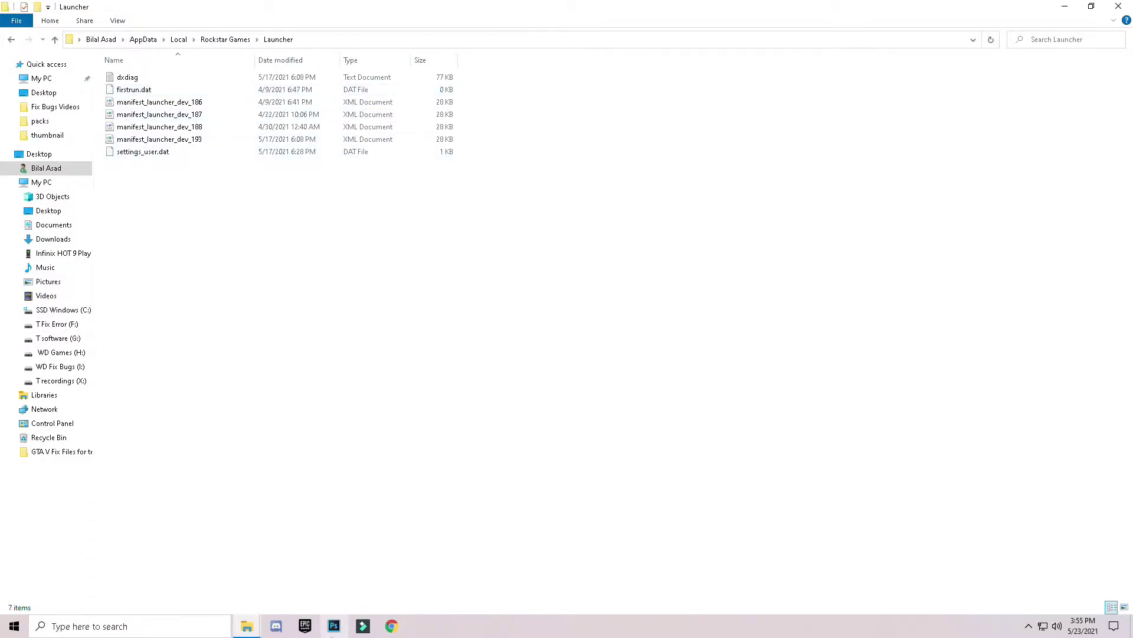
- Copy the four files in the GTA V Launcher Pack folder
click(1065, 7)
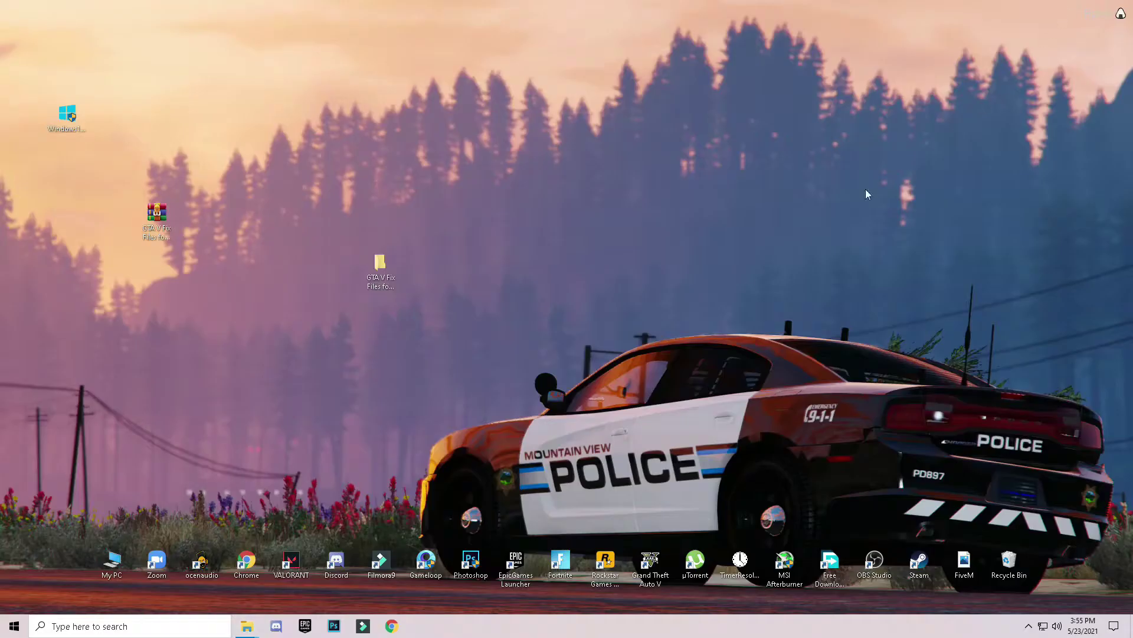
mouse_move(248, 630)
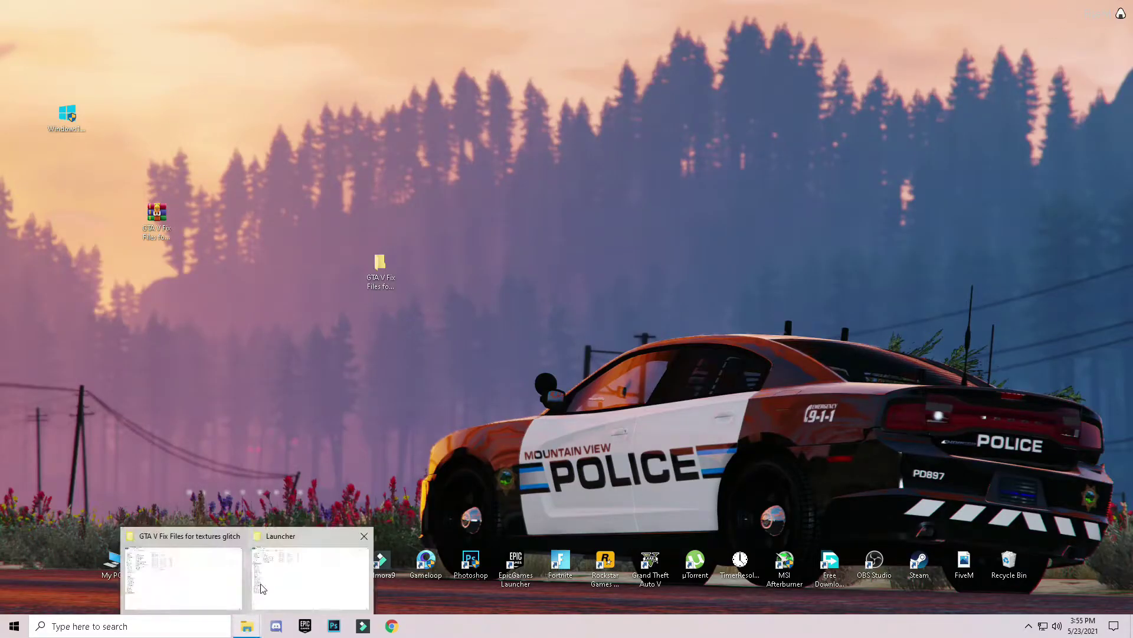
click(226, 581)
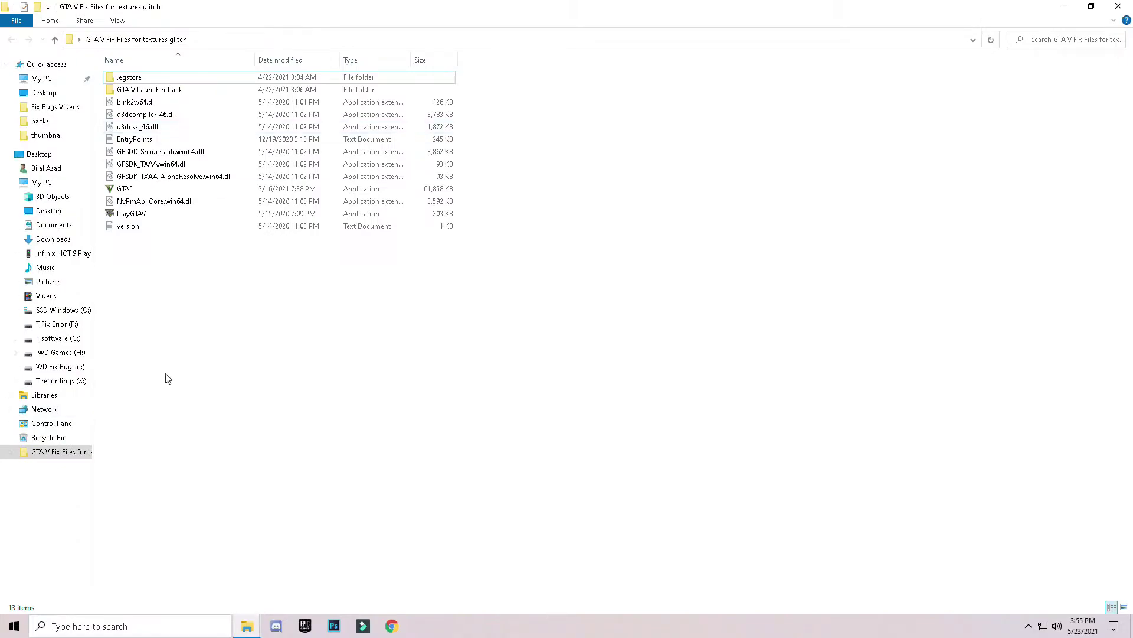
double_click(168, 91)
drag(162, 164, 135, 81)
right_click(141, 85)
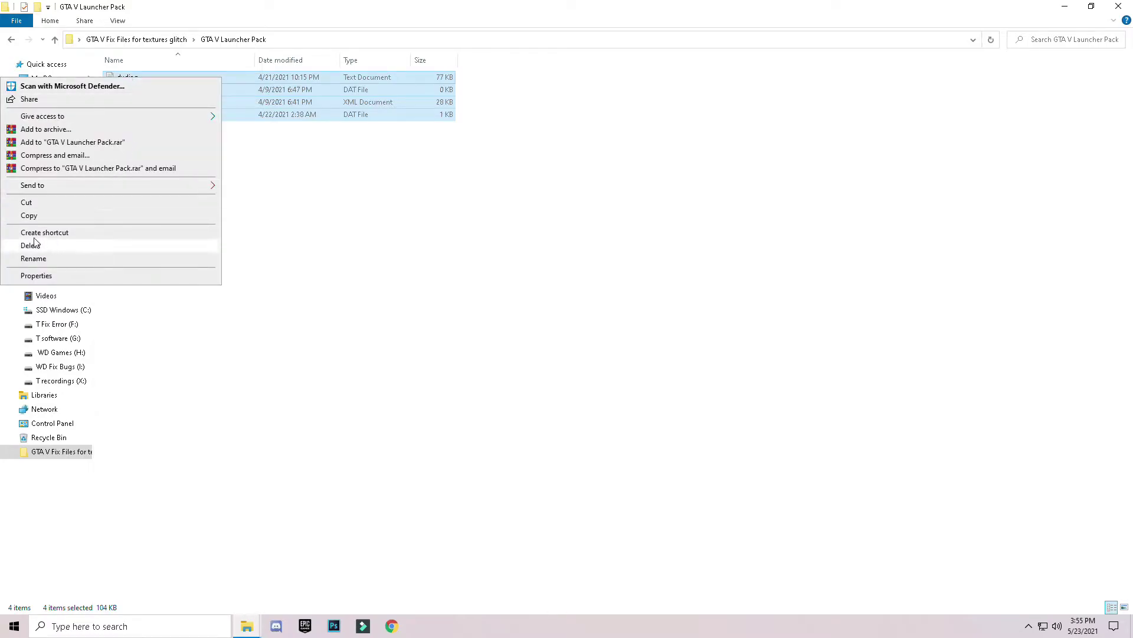
click(59, 215)
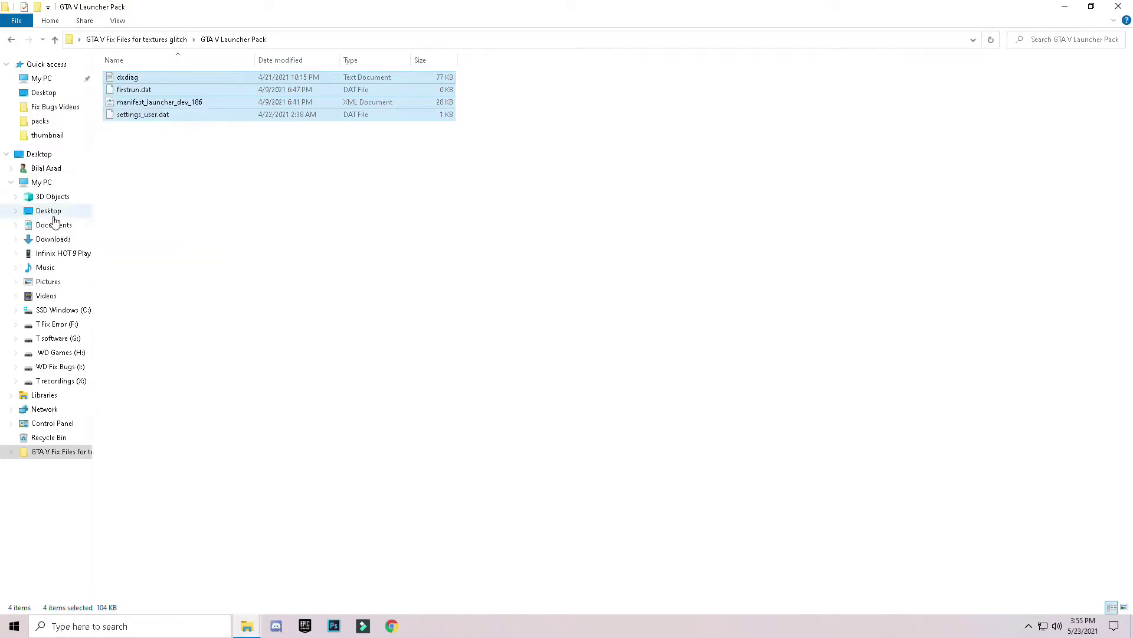
- Paste them into the Launcher folder, replacing the same-named files
click(247, 629)
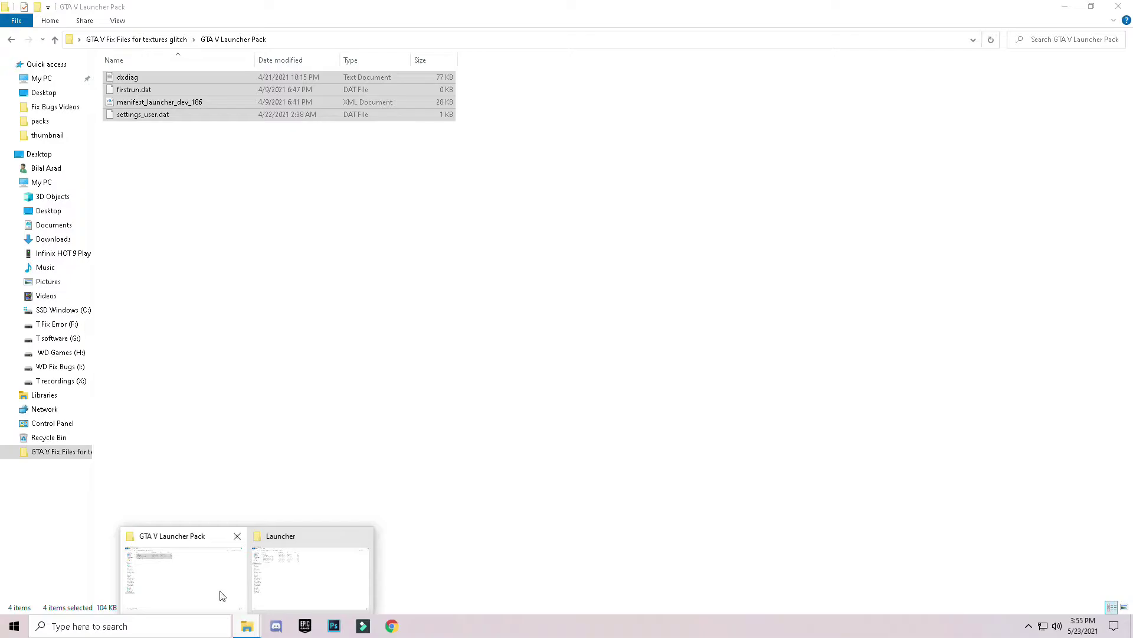
click(301, 571)
right_click(229, 271)
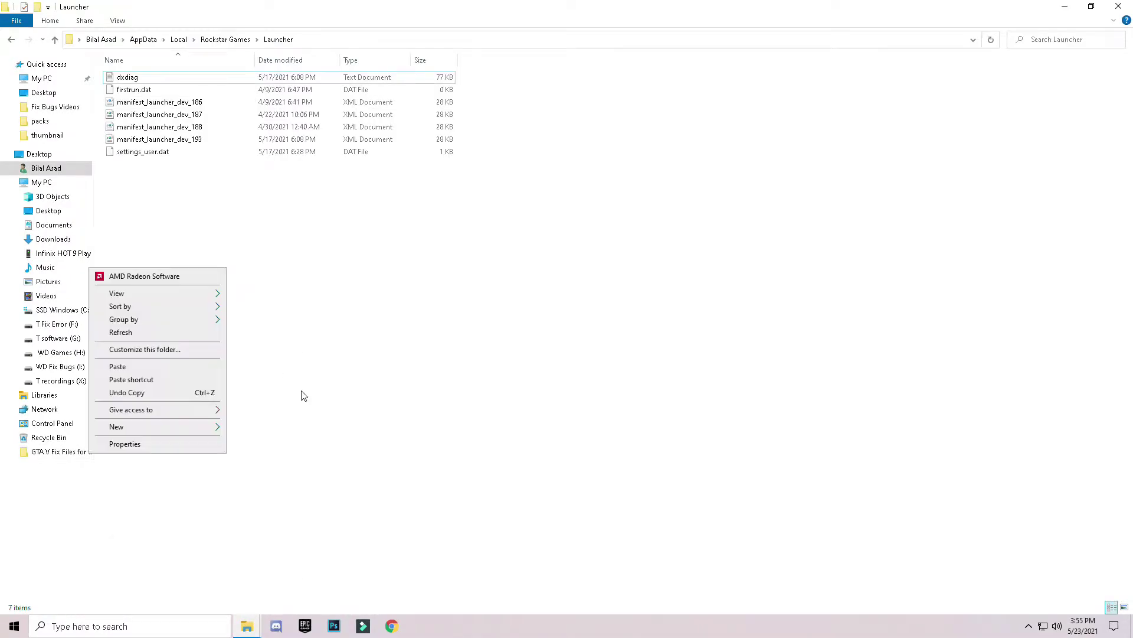
click(460, 336)
right_click(461, 335)
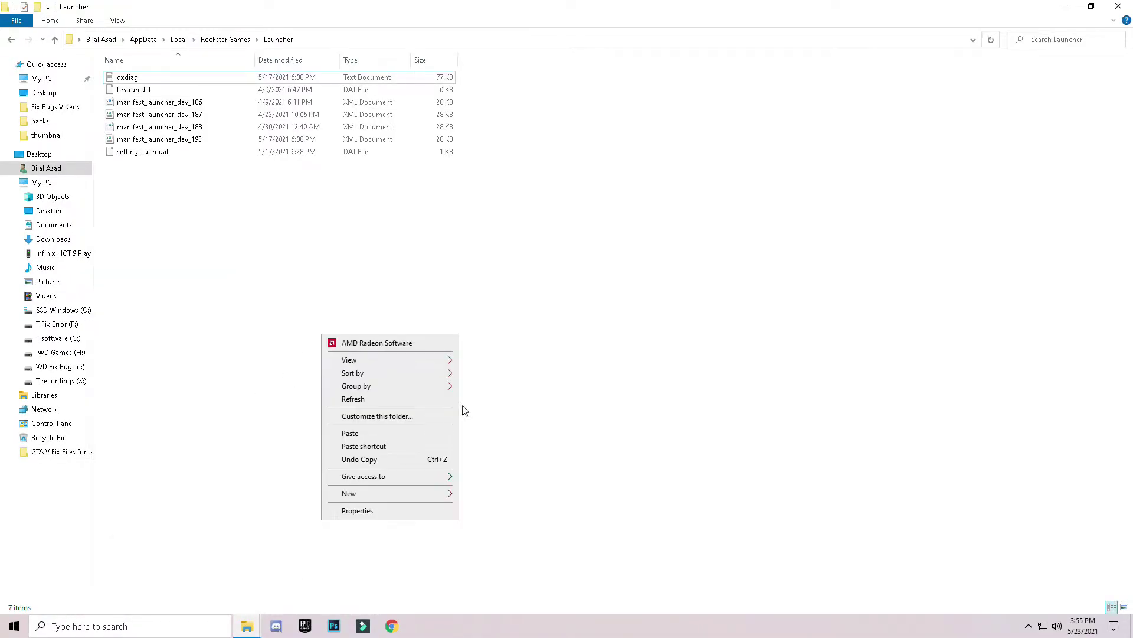
click(347, 433)
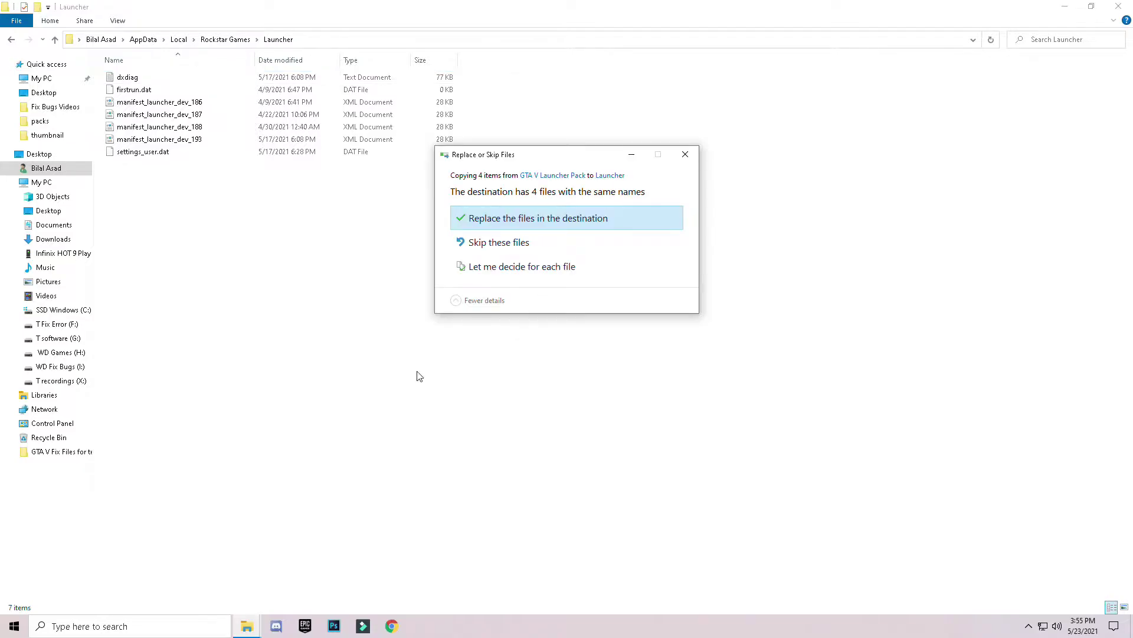
click(512, 221)
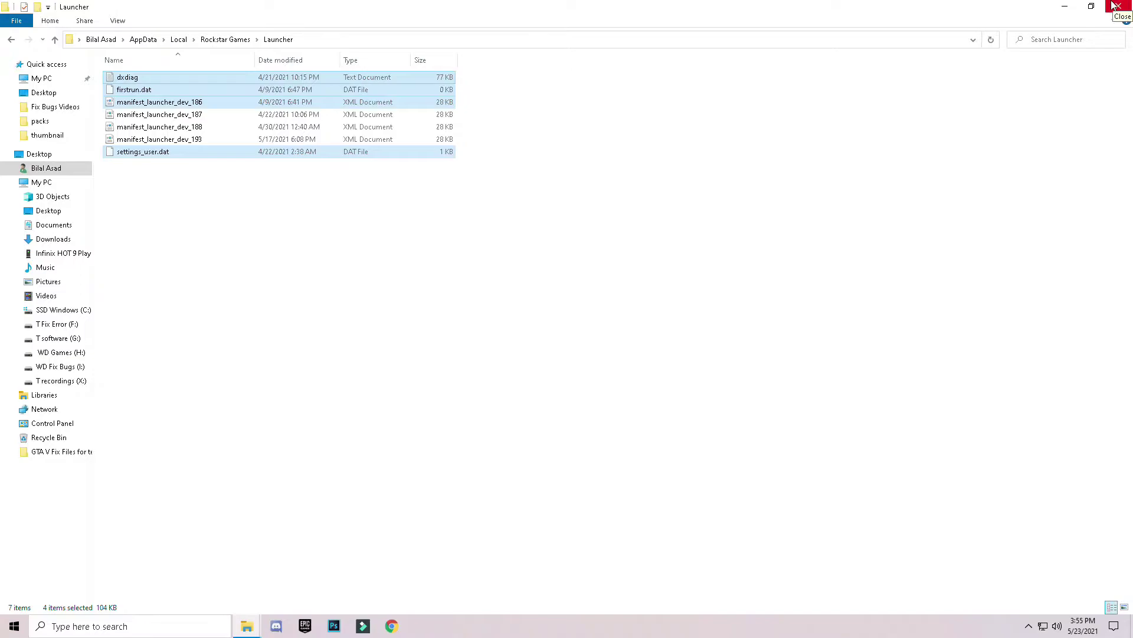
- Copy the eleven fix files below the launcher pack in the fix files folder
click(1118, 6)
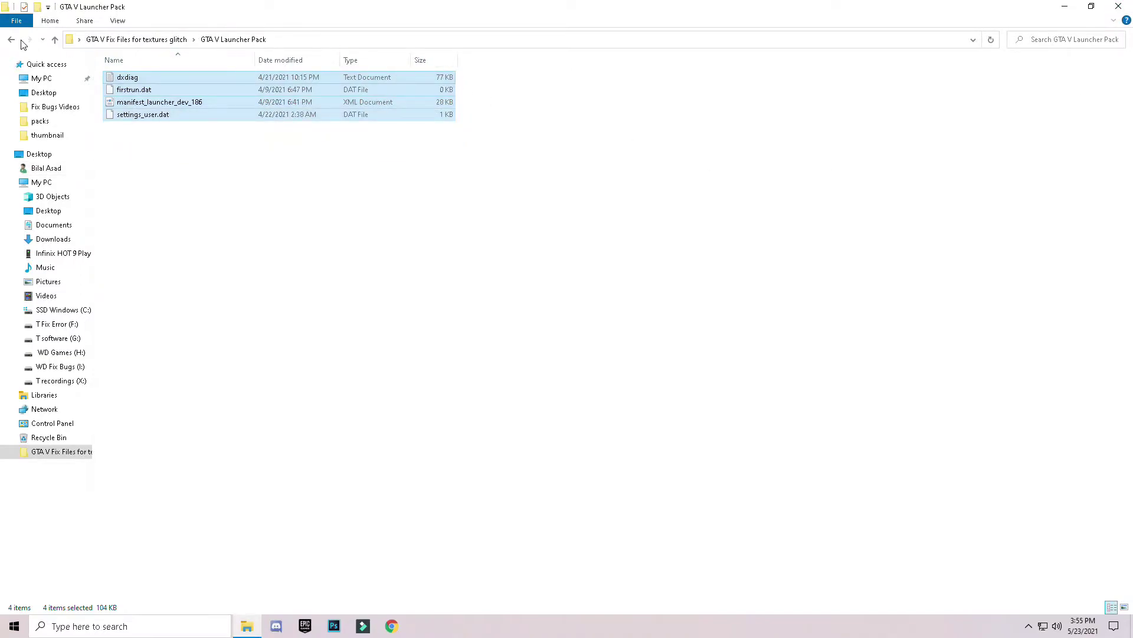
click(17, 41)
click(253, 383)
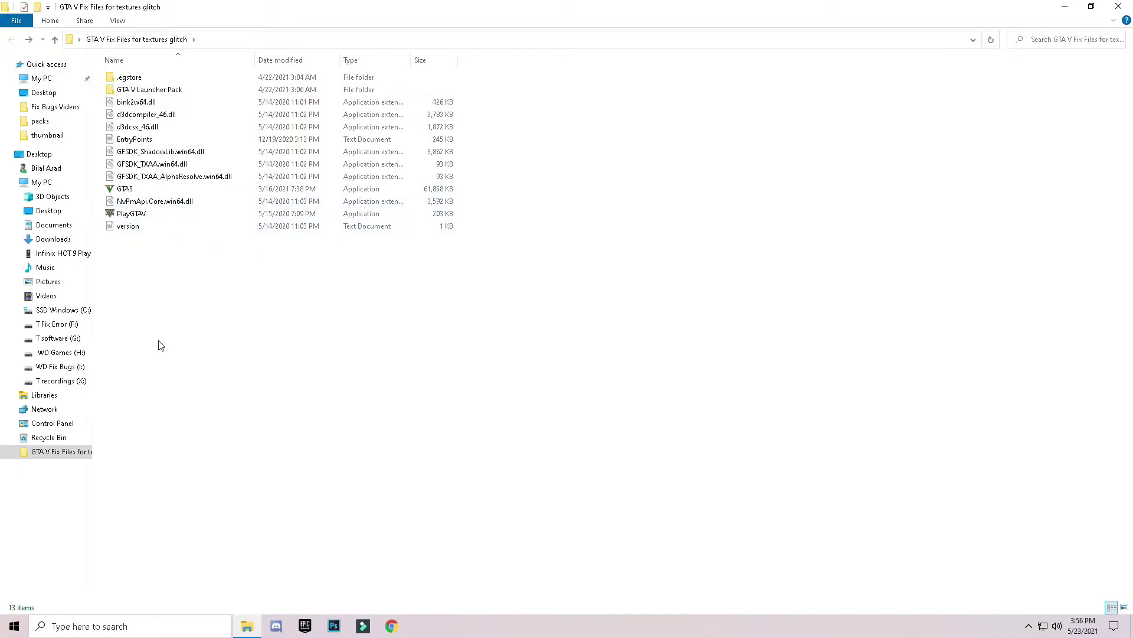
drag(140, 283, 167, 101)
right_click(153, 130)
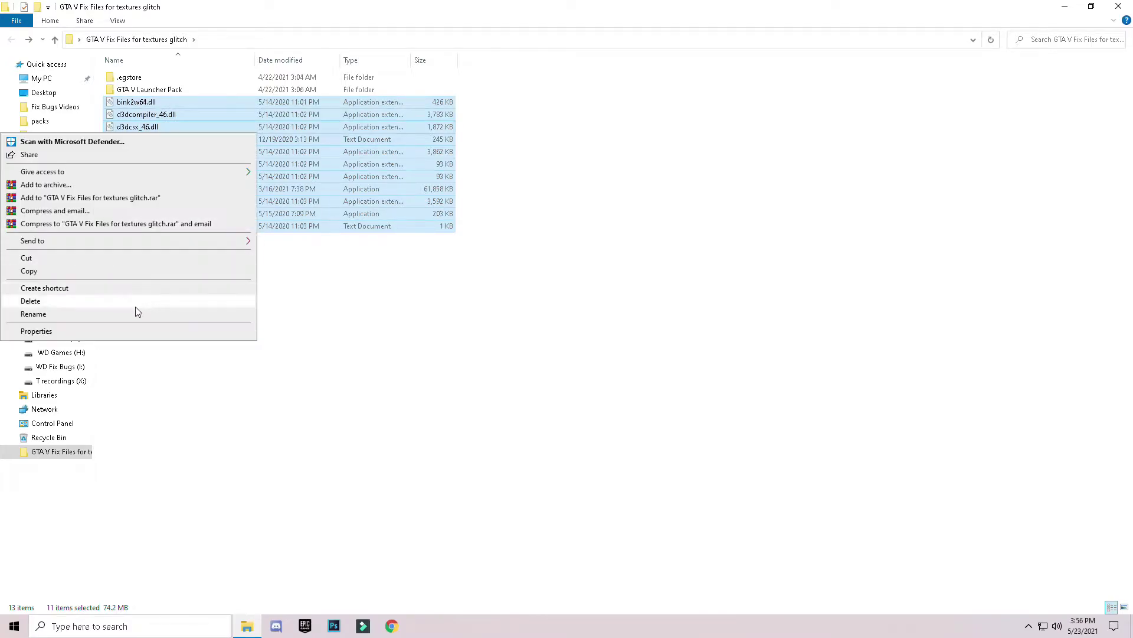
click(33, 271)
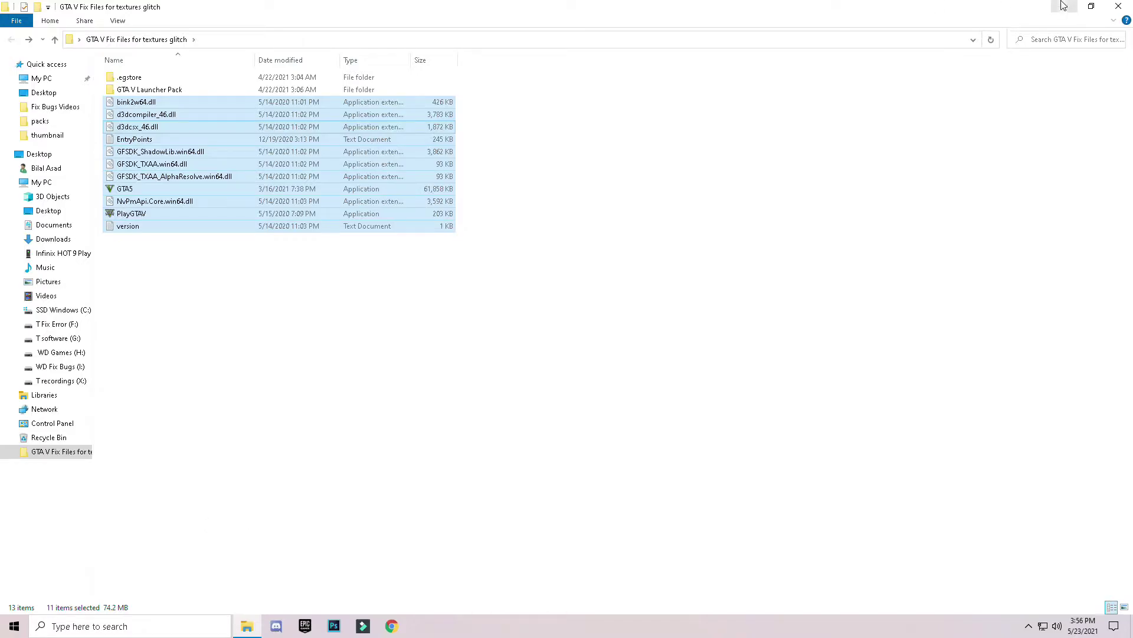
click(1064, 7)
- Paste the fix files into H:\GTAV on WD Games, replacing the existing files
double_click(112, 564)
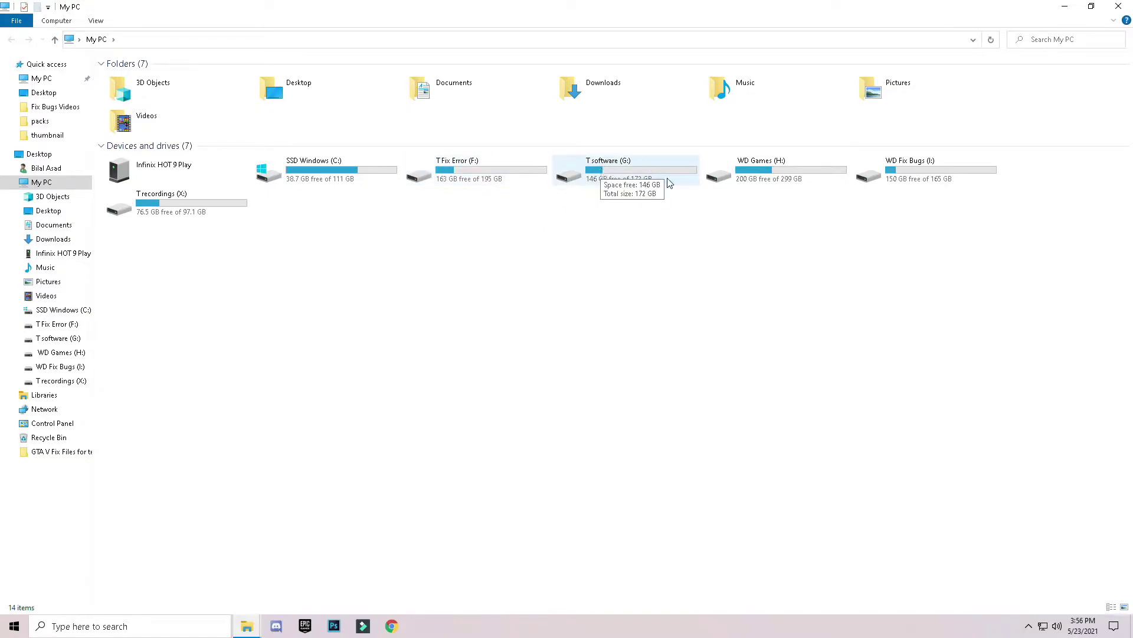
double_click(756, 176)
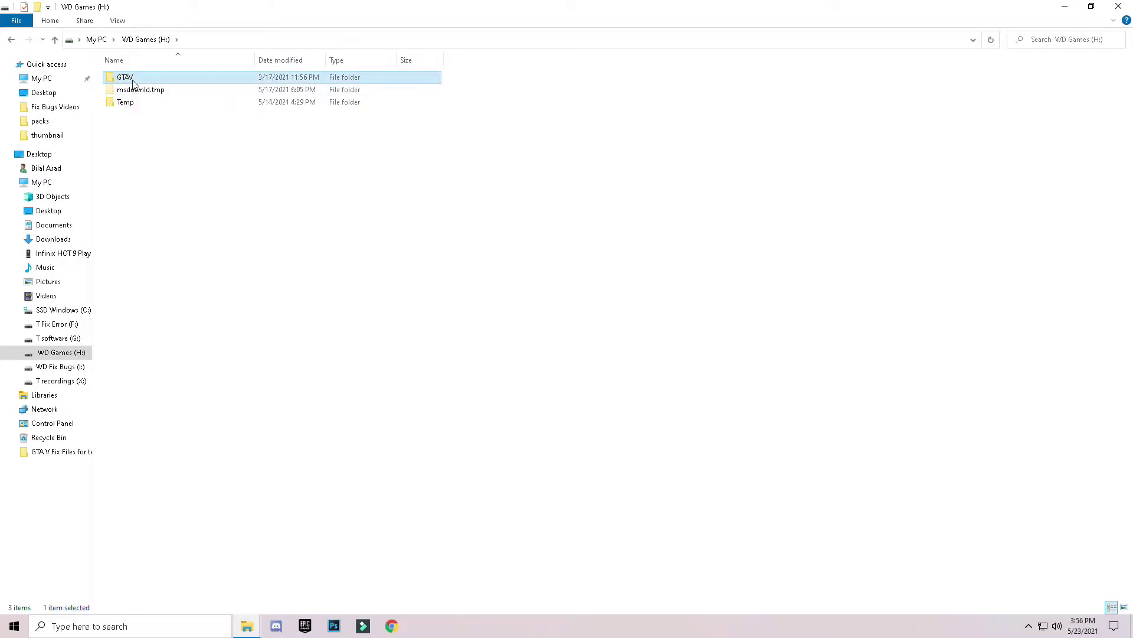
double_click(125, 77)
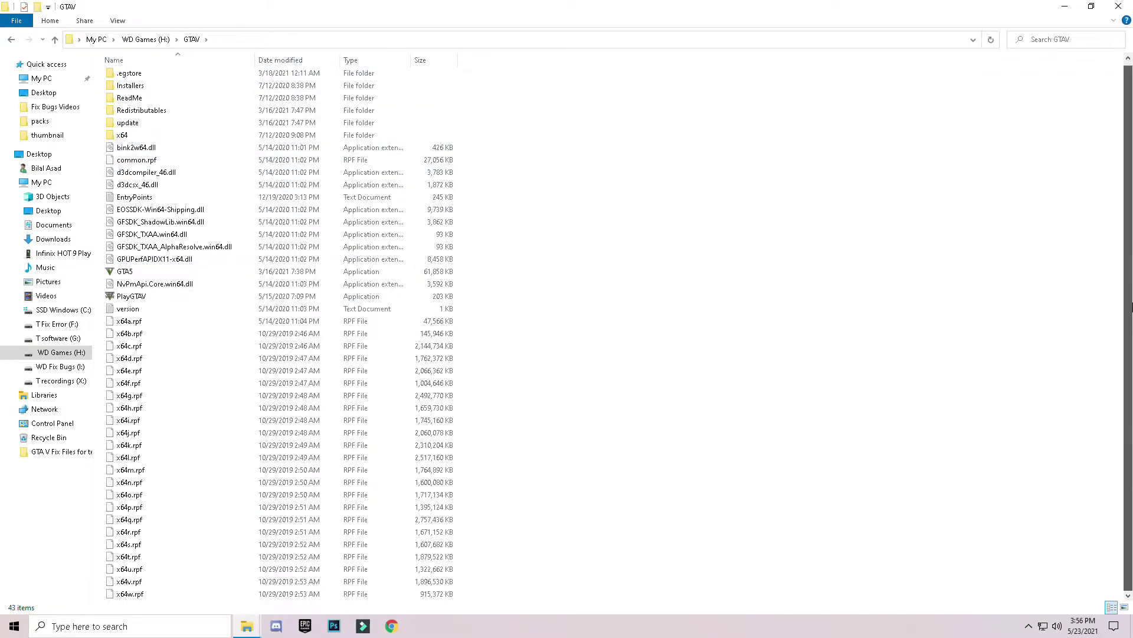
scroll(1131, 307, up, 1)
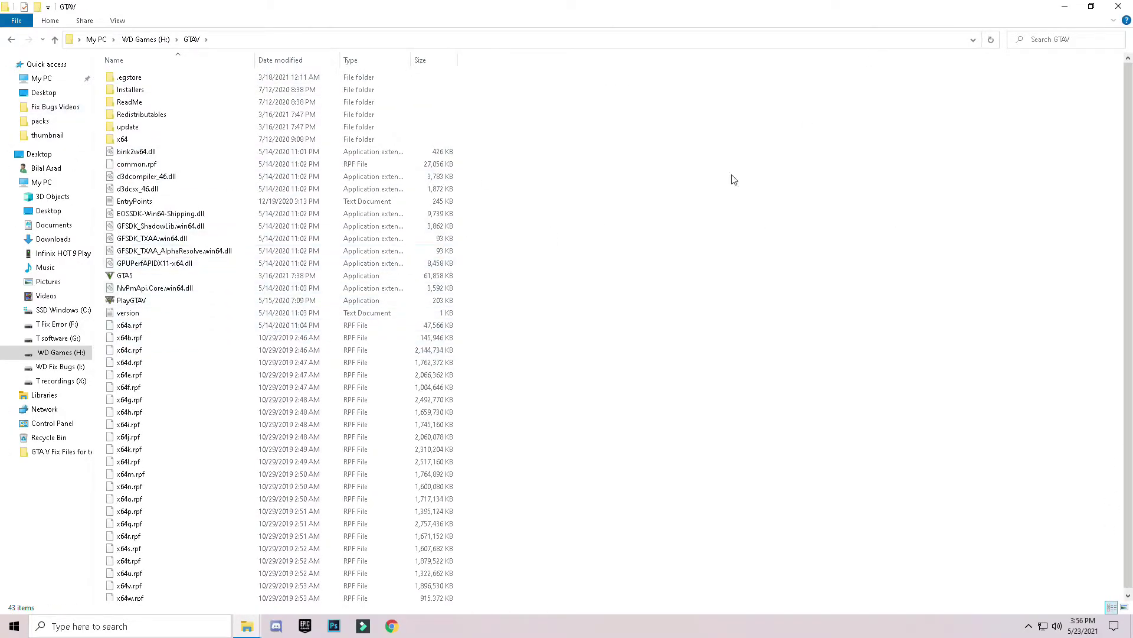
right_click(620, 233)
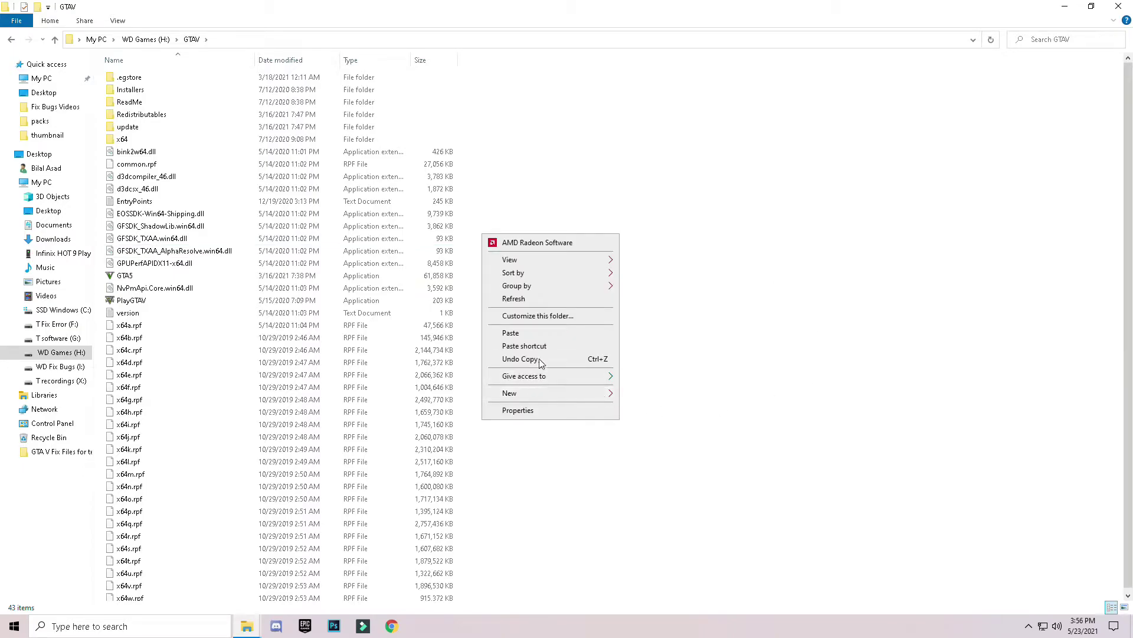
click(524, 334)
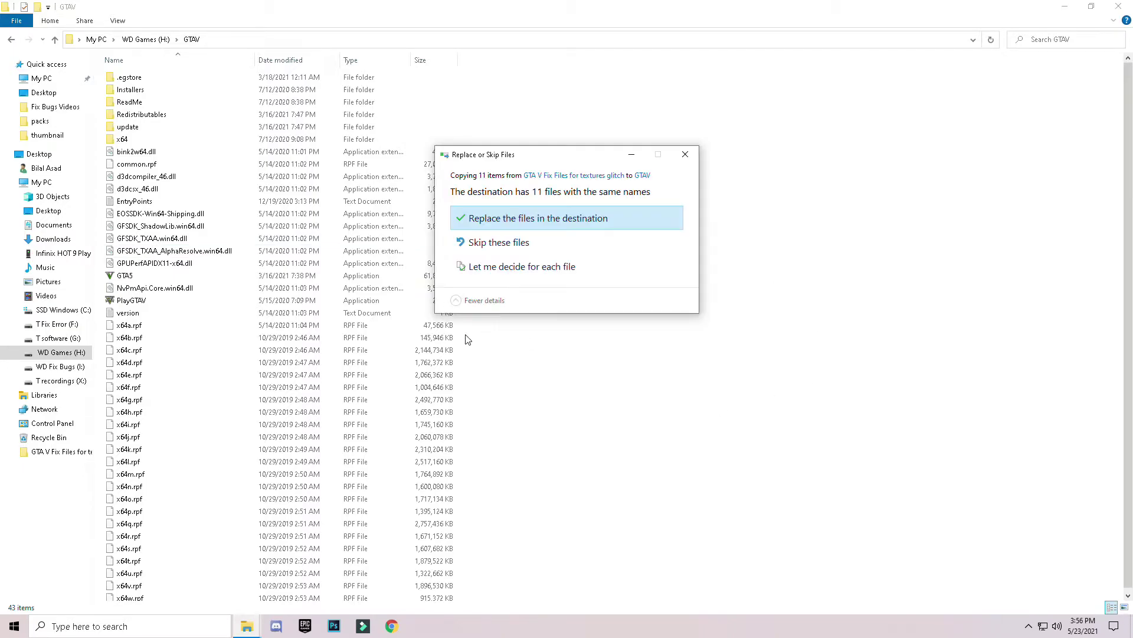
click(476, 223)
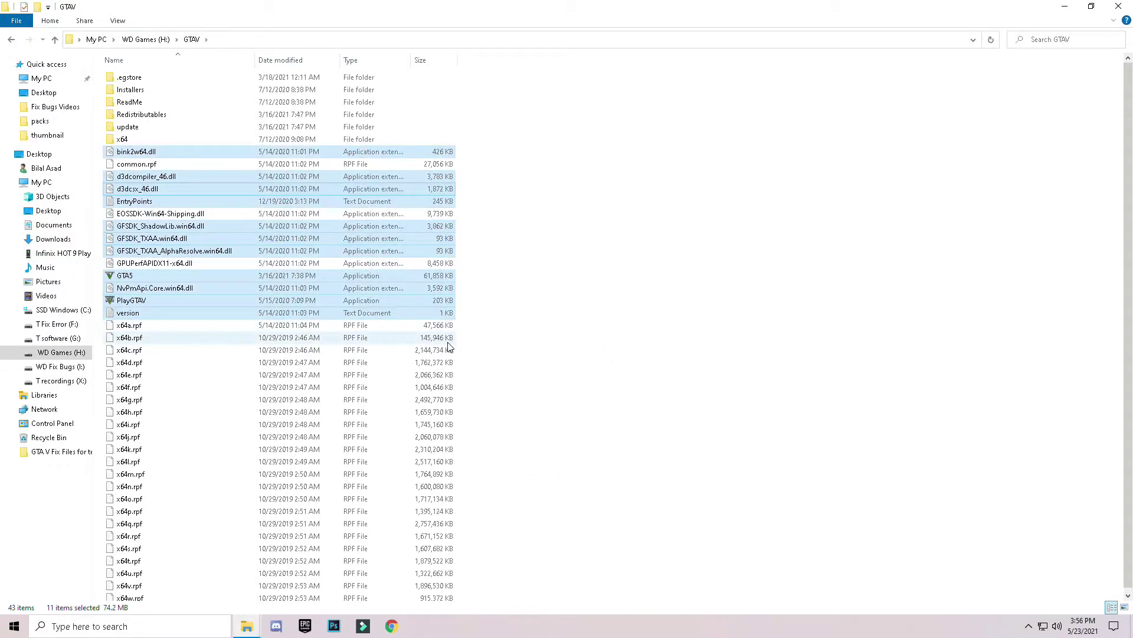
click(649, 360)
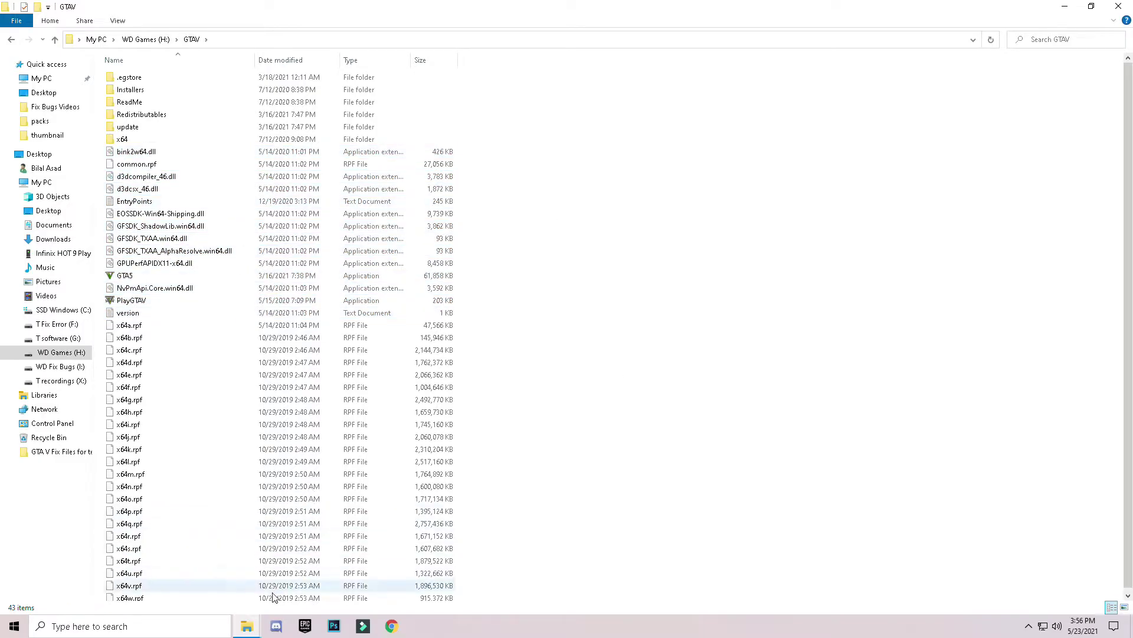
- Copy all 19 items from the fix pack's .egstore folder
click(1064, 6)
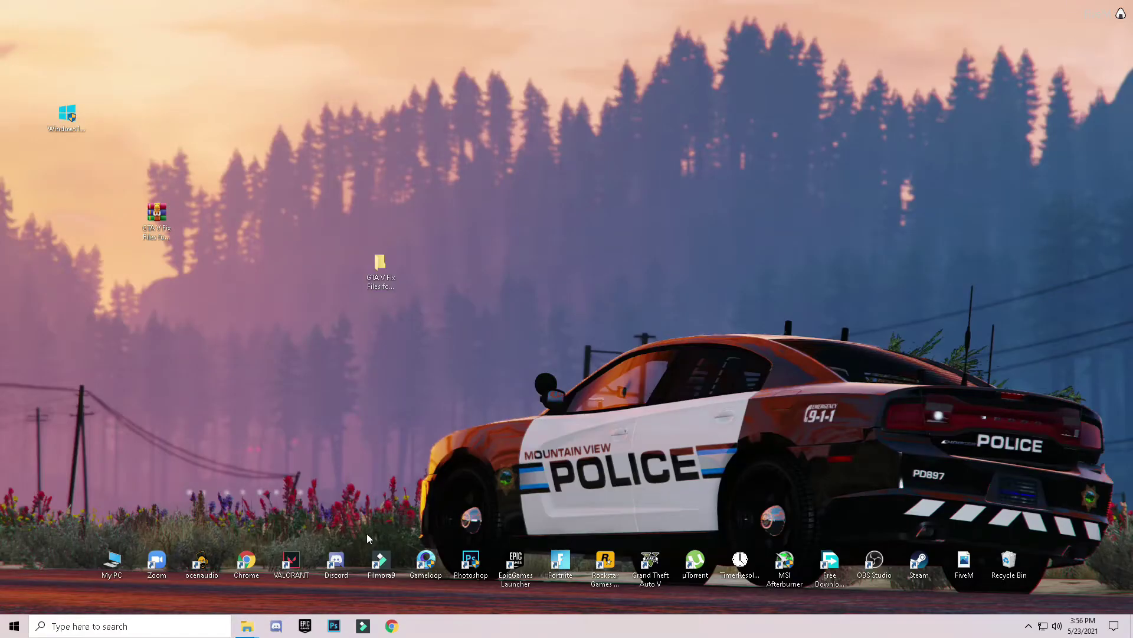
mouse_move(248, 634)
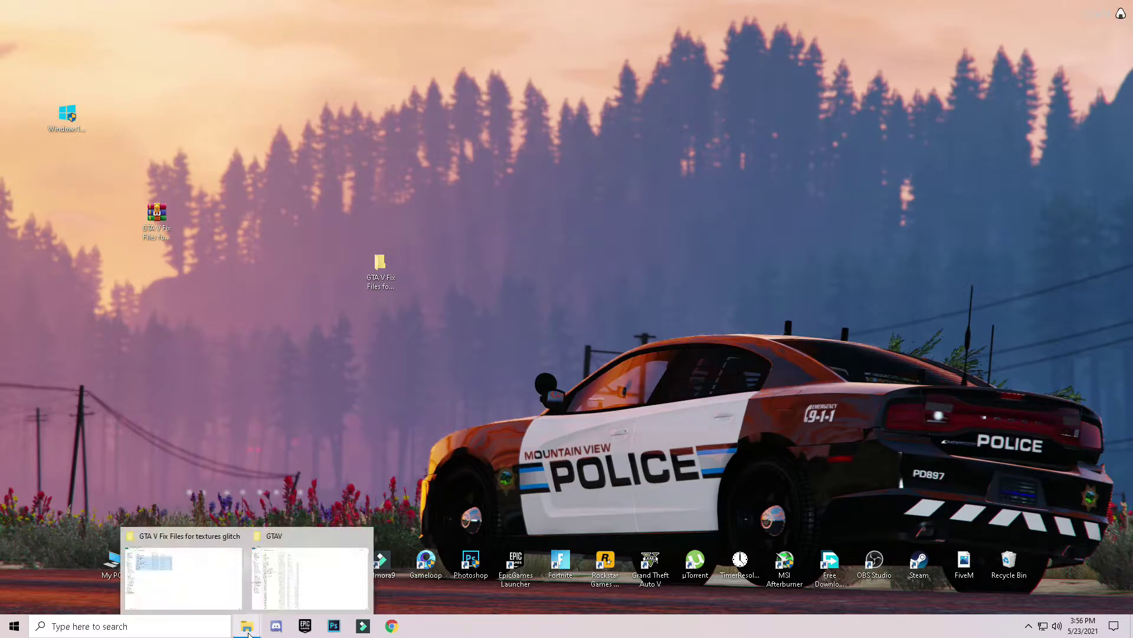
click(295, 581)
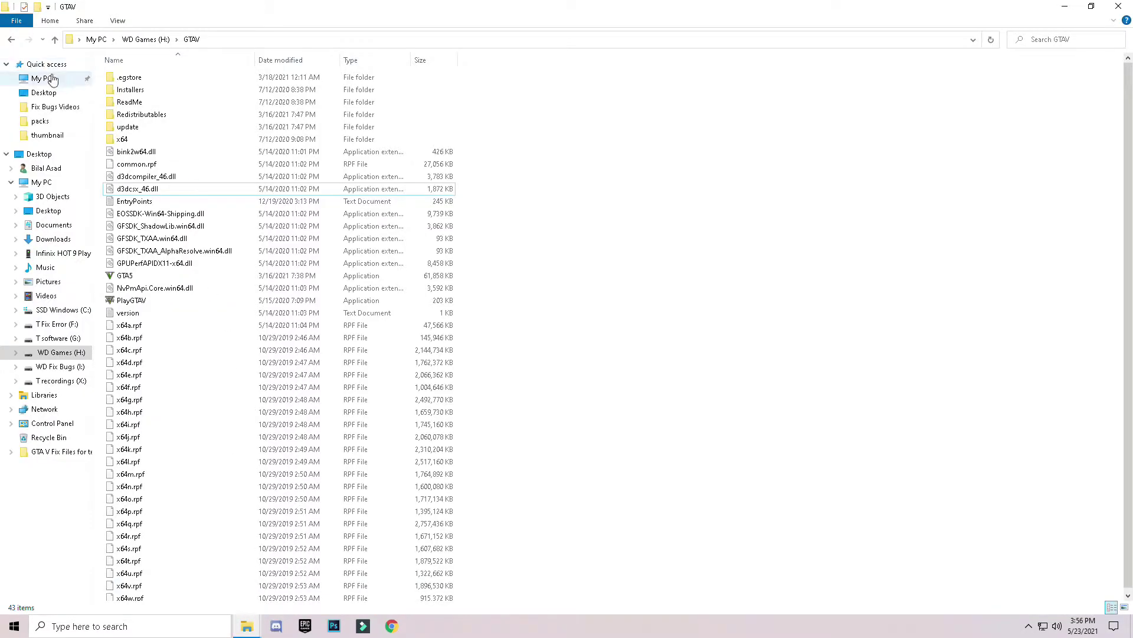
mouse_move(259, 634)
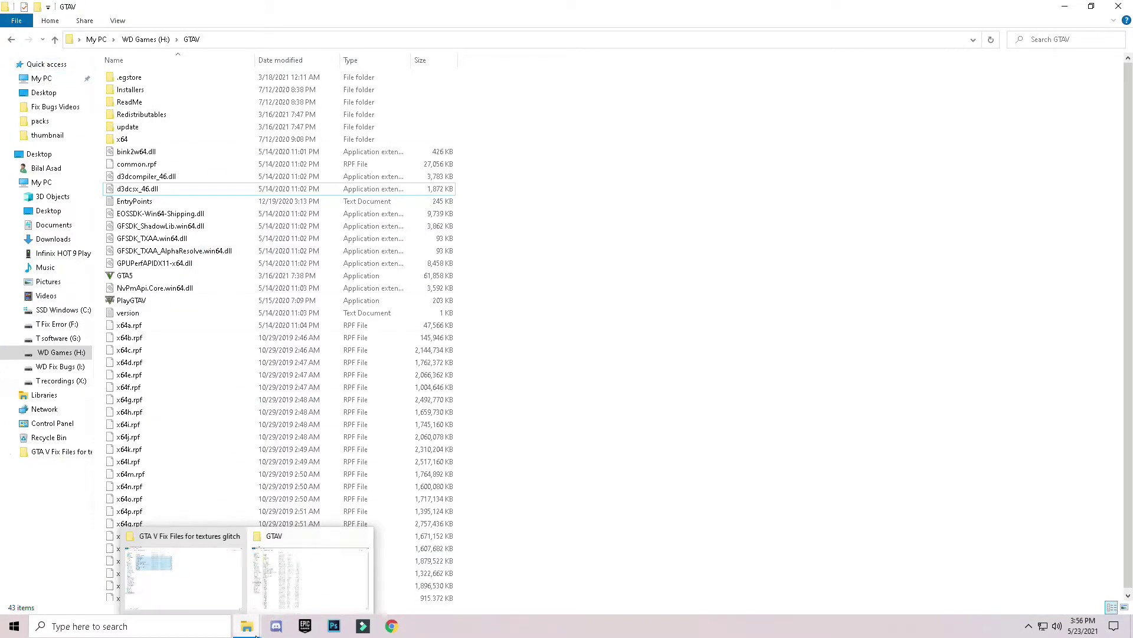
click(194, 575)
click(132, 78)
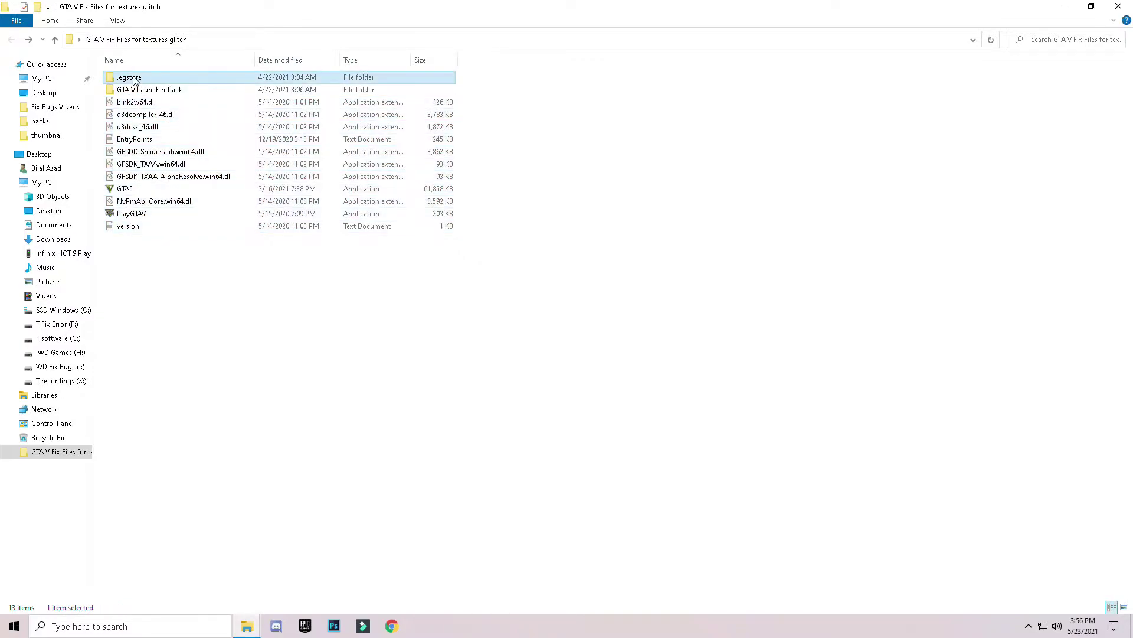
double_click(144, 81)
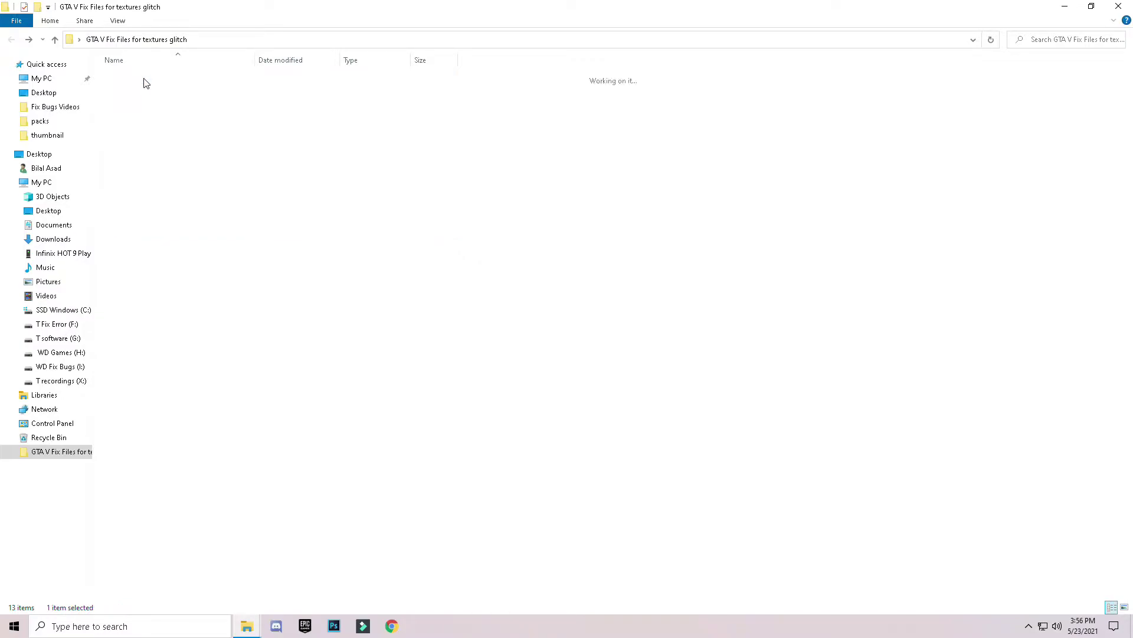
drag(207, 439, 120, 77)
right_click(180, 106)
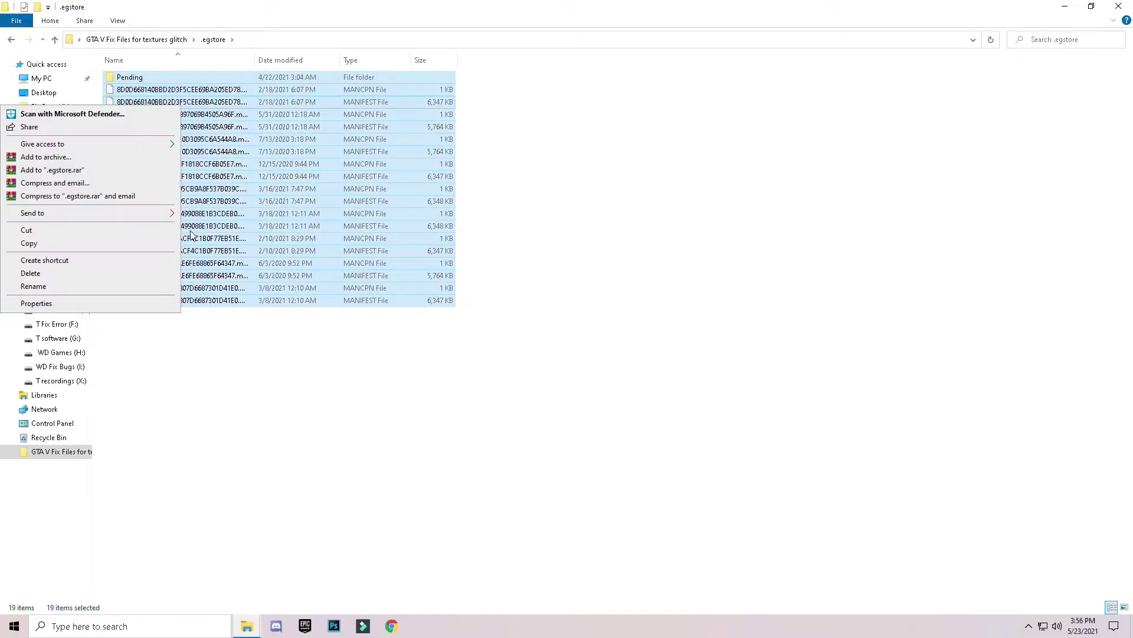
click(38, 244)
- Paste them into GTAV\.egstore replacing existing files, then close both Explorer windows
mouse_move(248, 627)
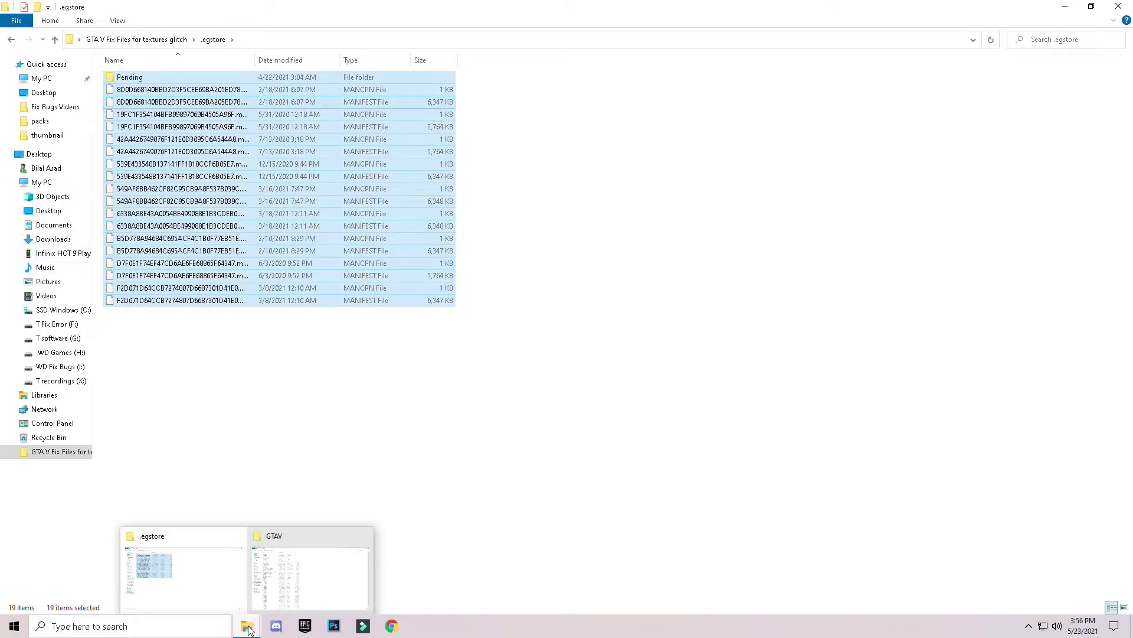
click(288, 599)
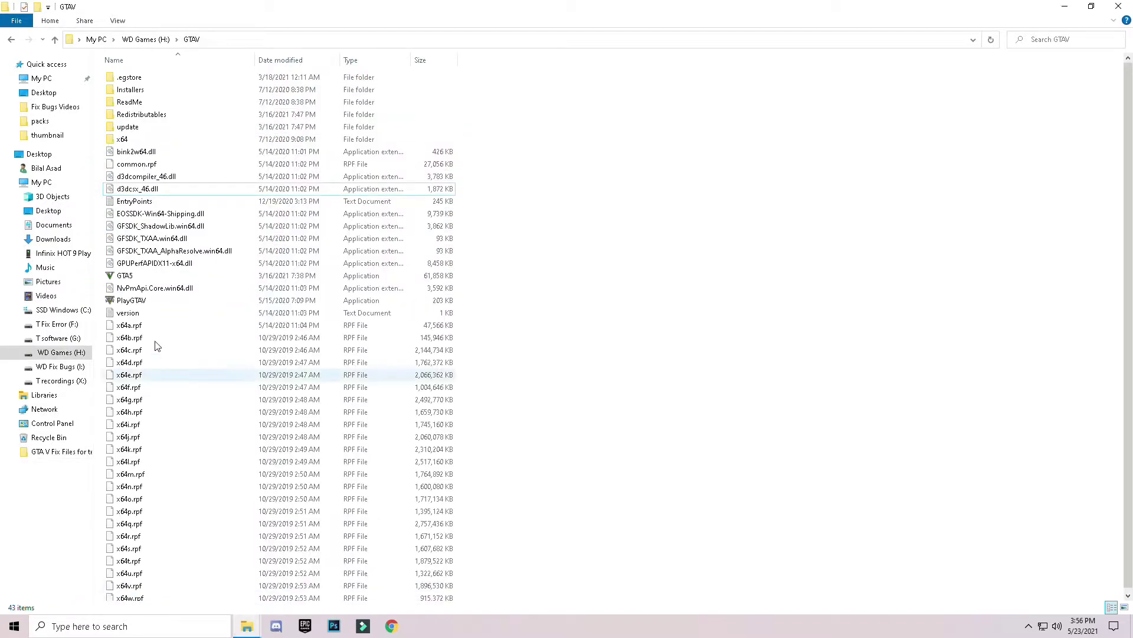
click(131, 79)
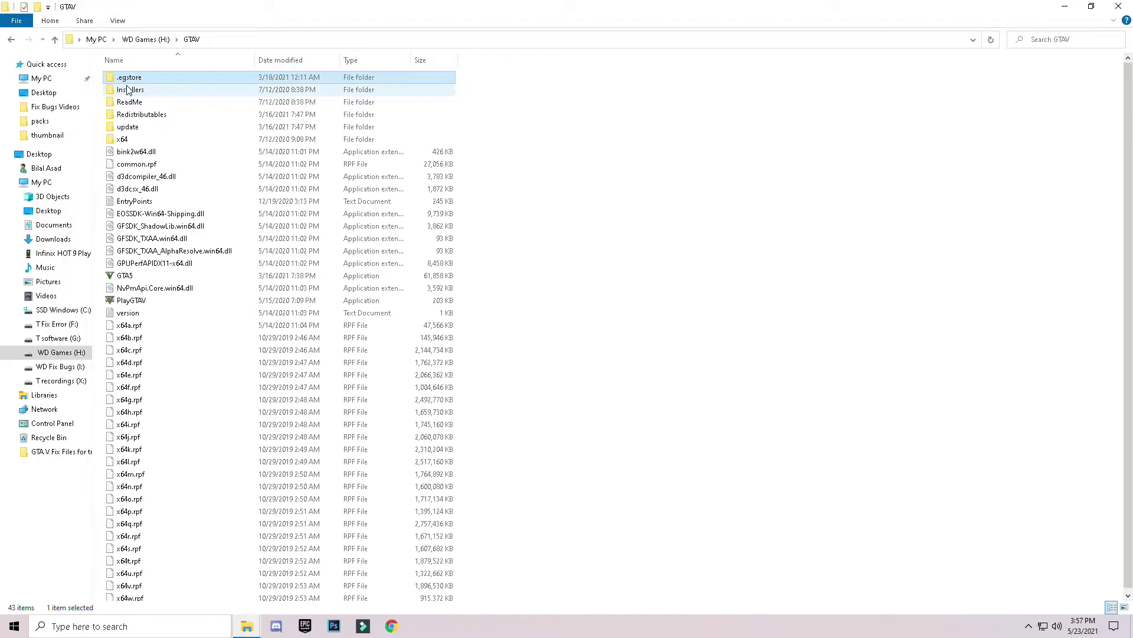
double_click(157, 81)
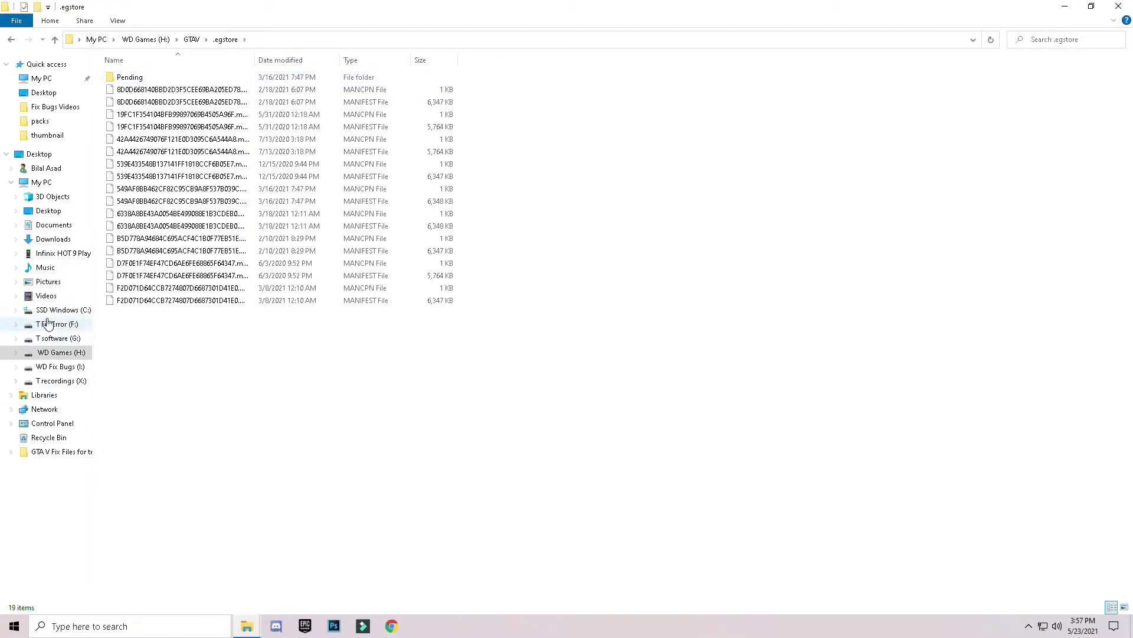
right_click(247, 385)
click(177, 485)
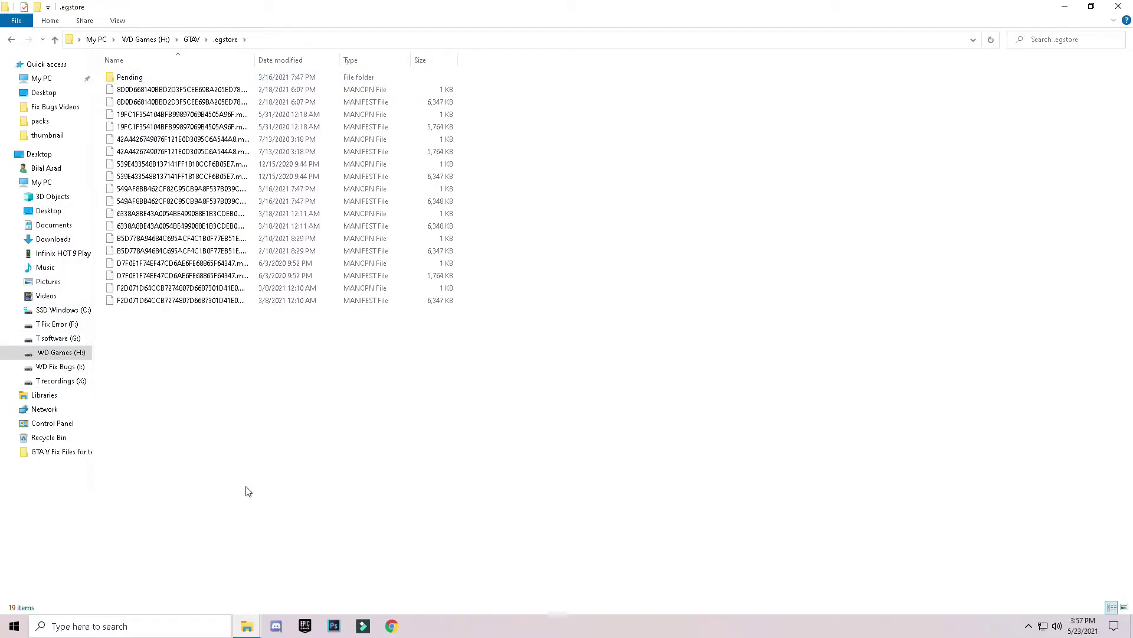
click(475, 217)
click(1119, 6)
click(1119, 6)
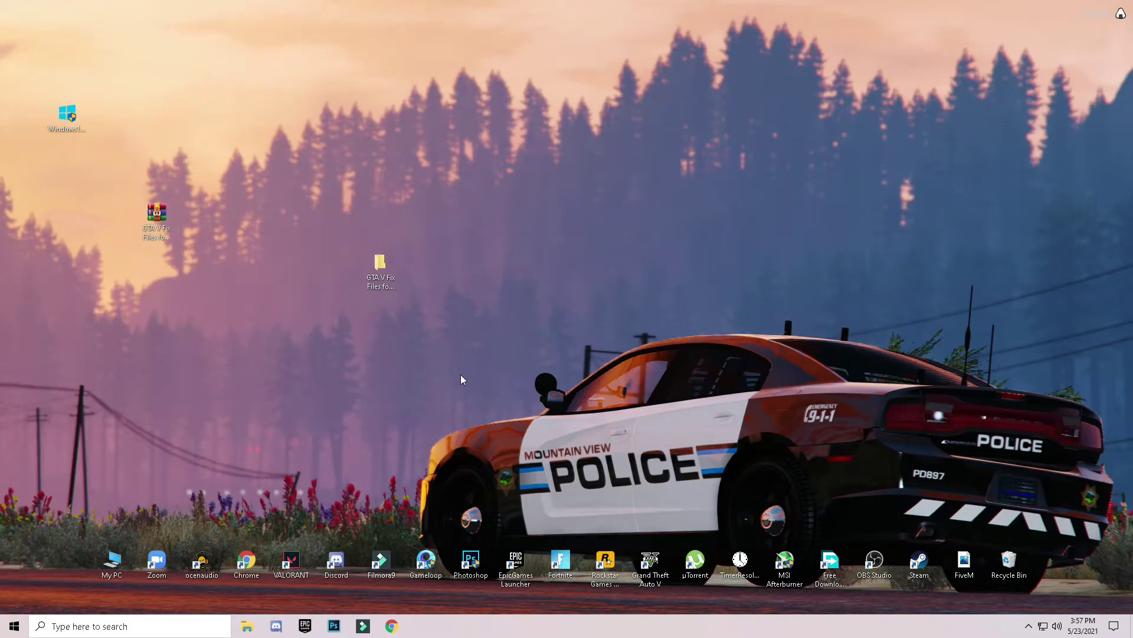
- Open the Windows Temp folder by entering 'temp' in Run
click(160, 625)
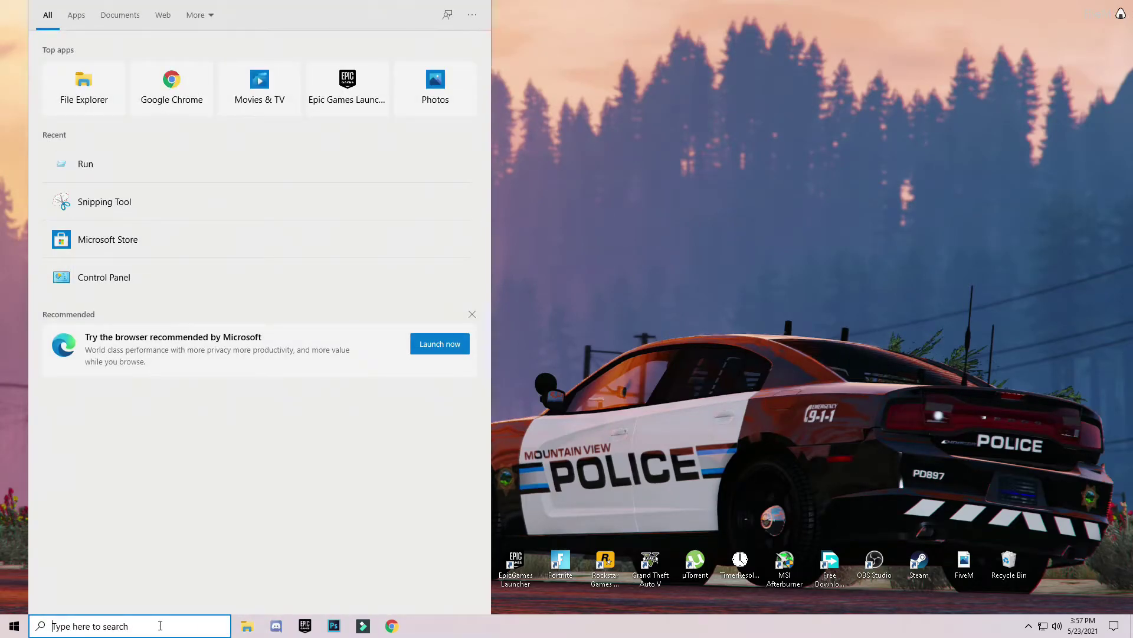
text(run)
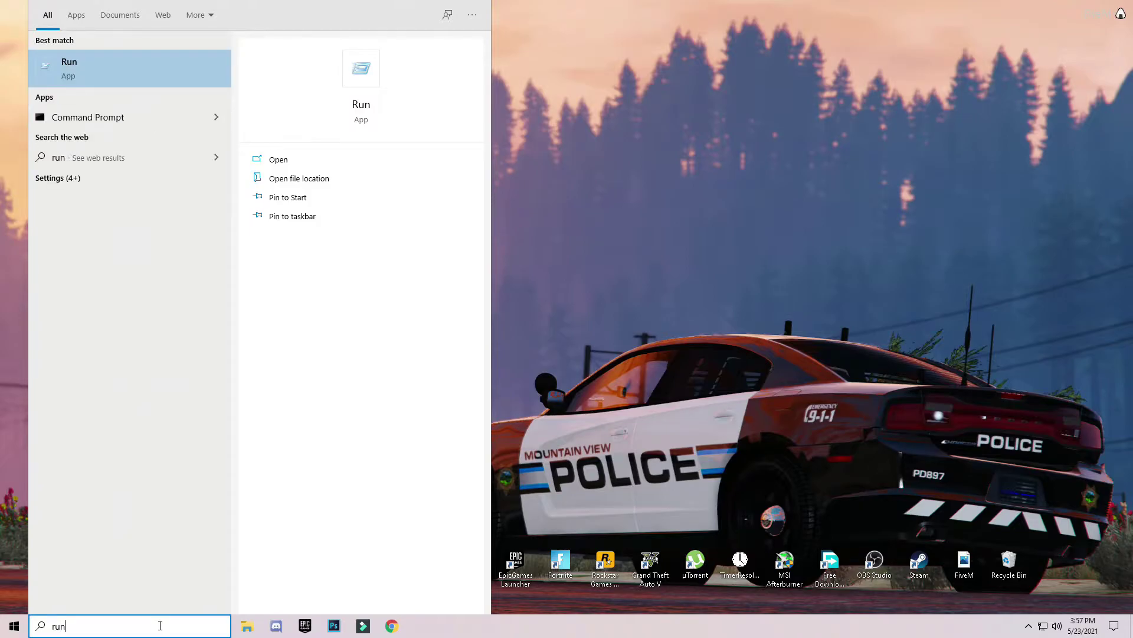
key(Return)
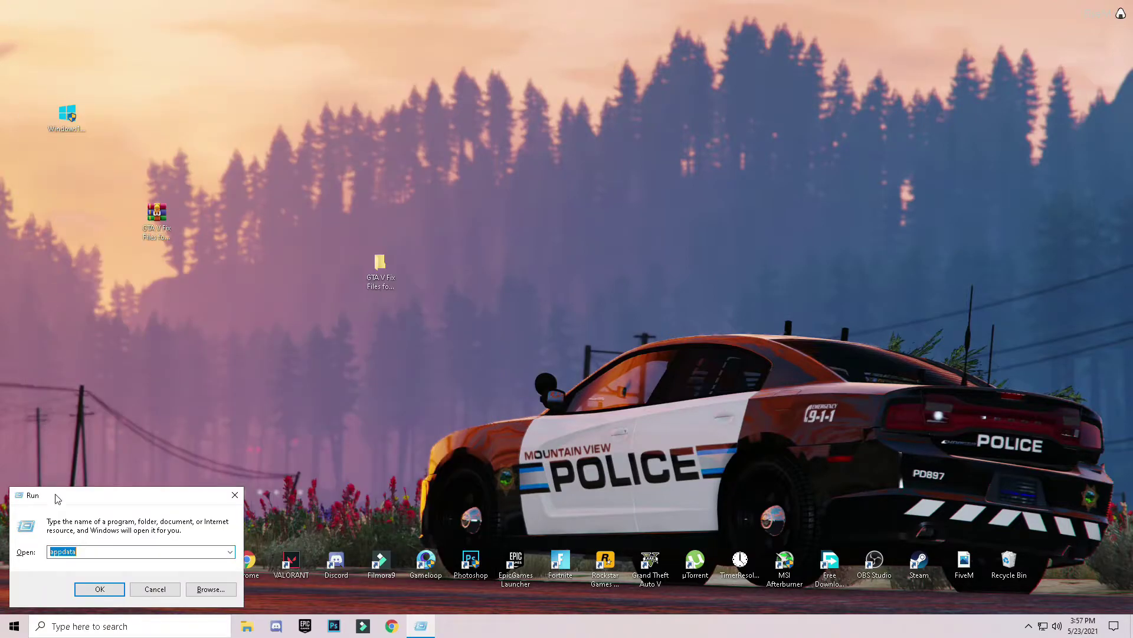
drag(77, 552, 35, 564)
text(temp)
key(Return)
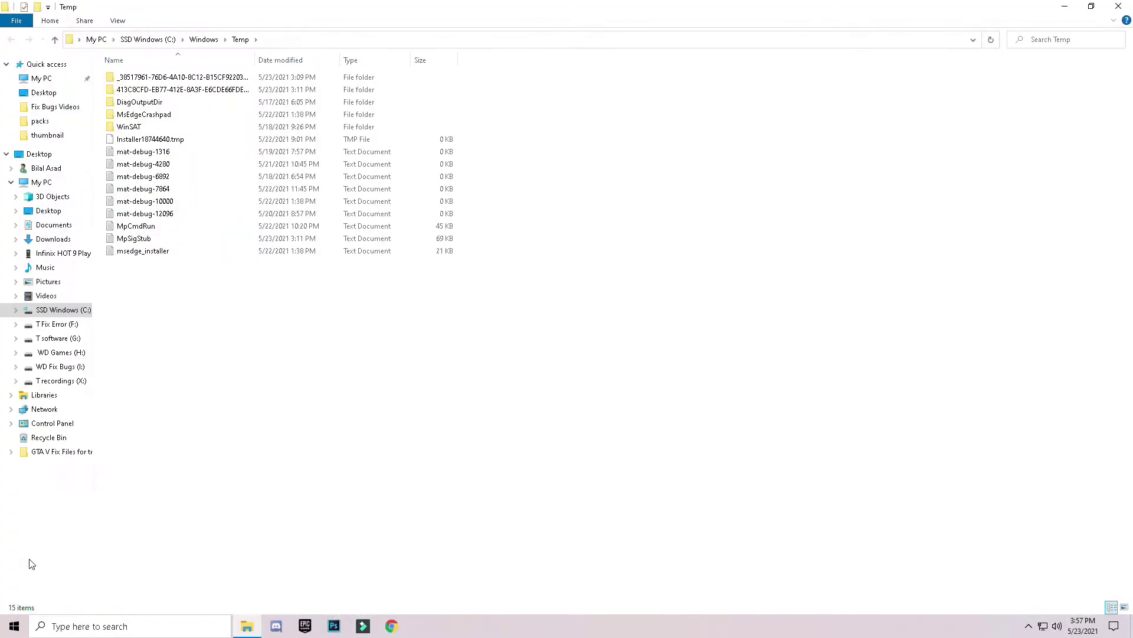
- Delete all 15 Temp items, leaving one installer .tmp file, and close the folder
drag(167, 381, 164, 94)
right_click(166, 99)
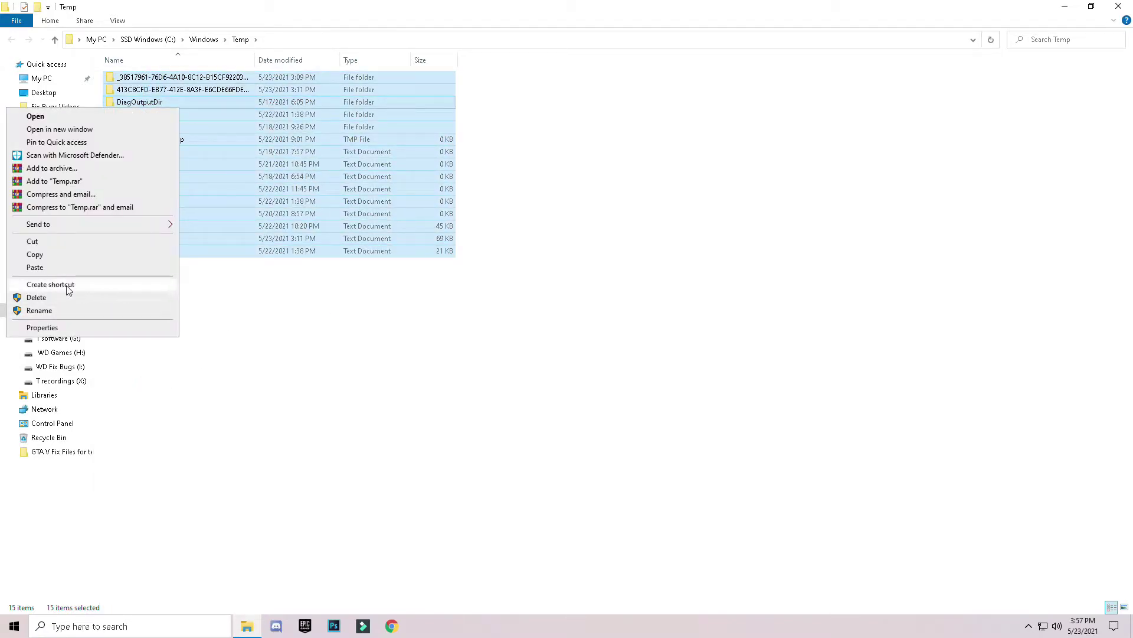
click(62, 302)
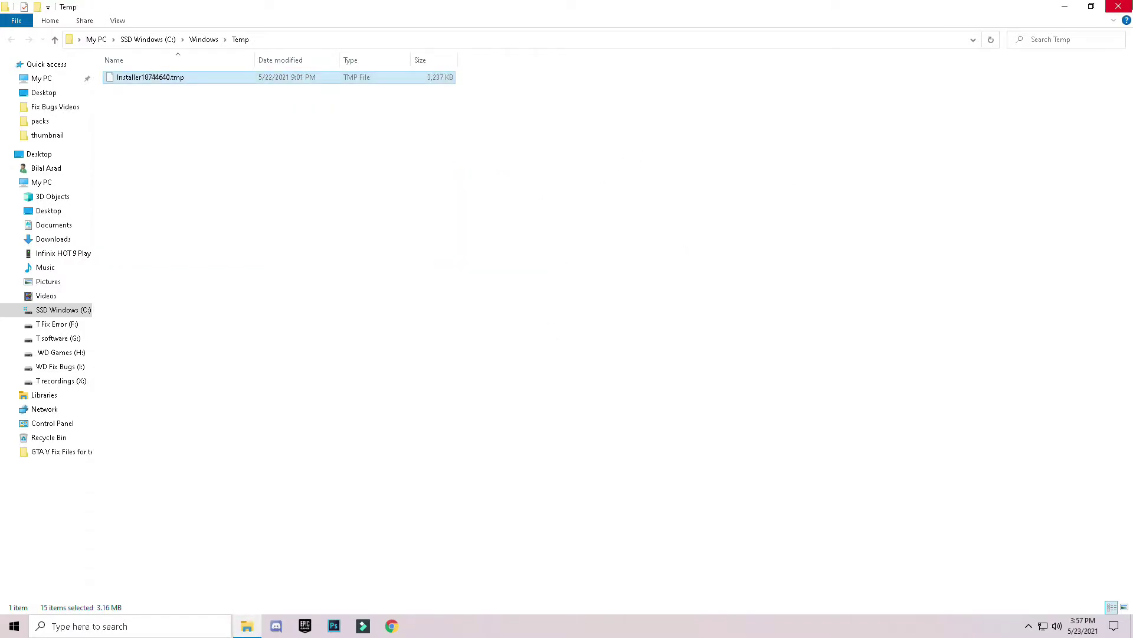
click(222, 197)
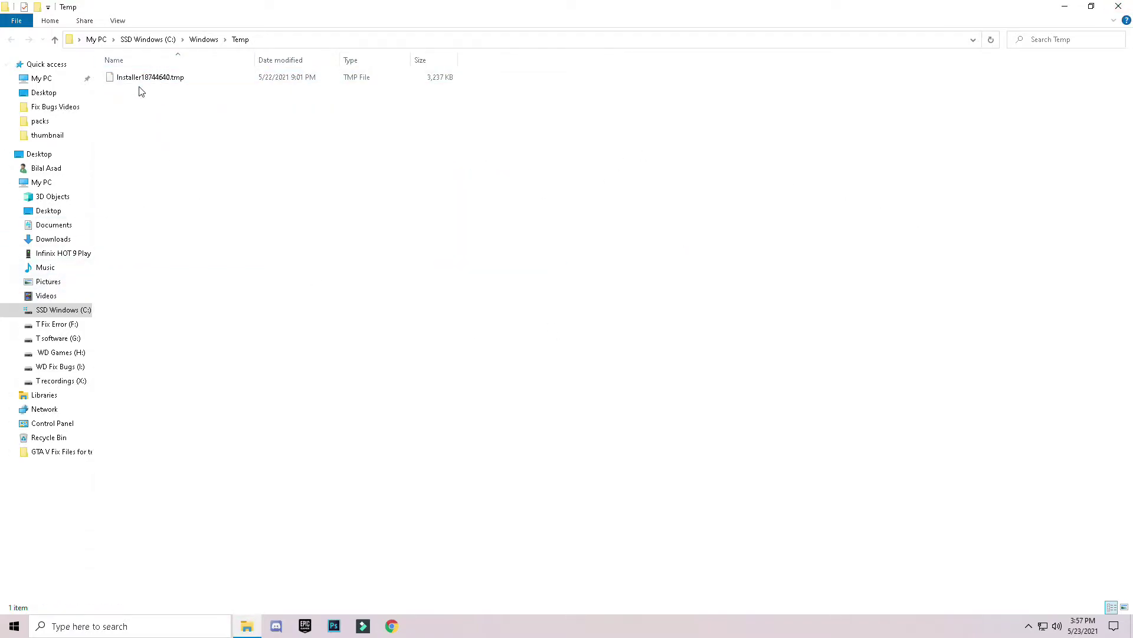
click(1119, 6)
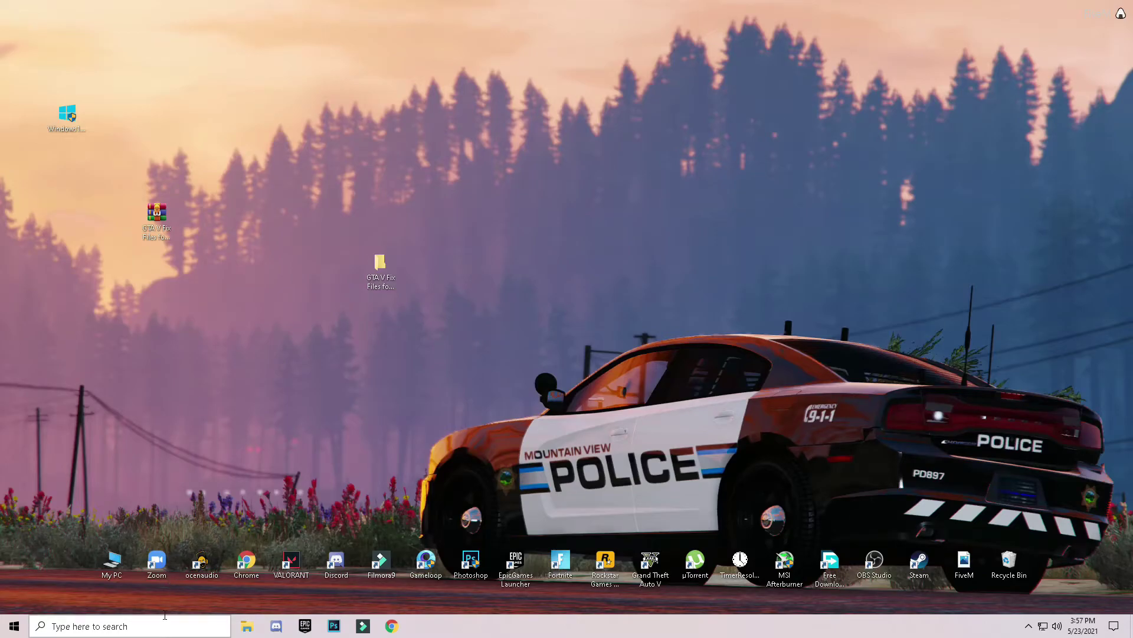
- Open the user's %temp% folder through Run
click(103, 628)
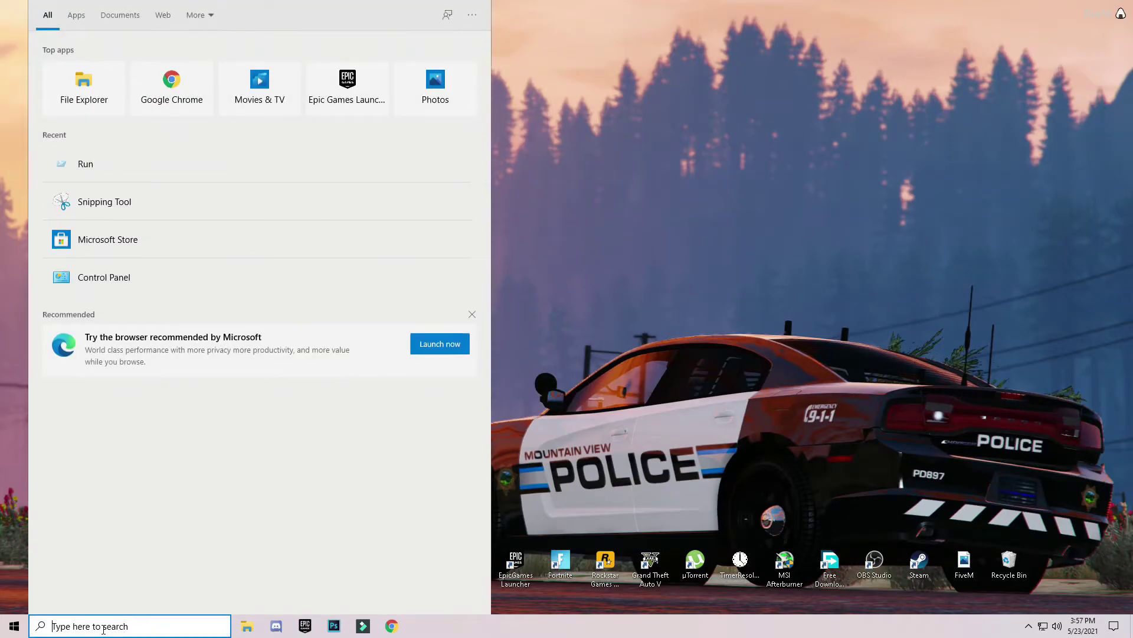
text(run)
key(Return)
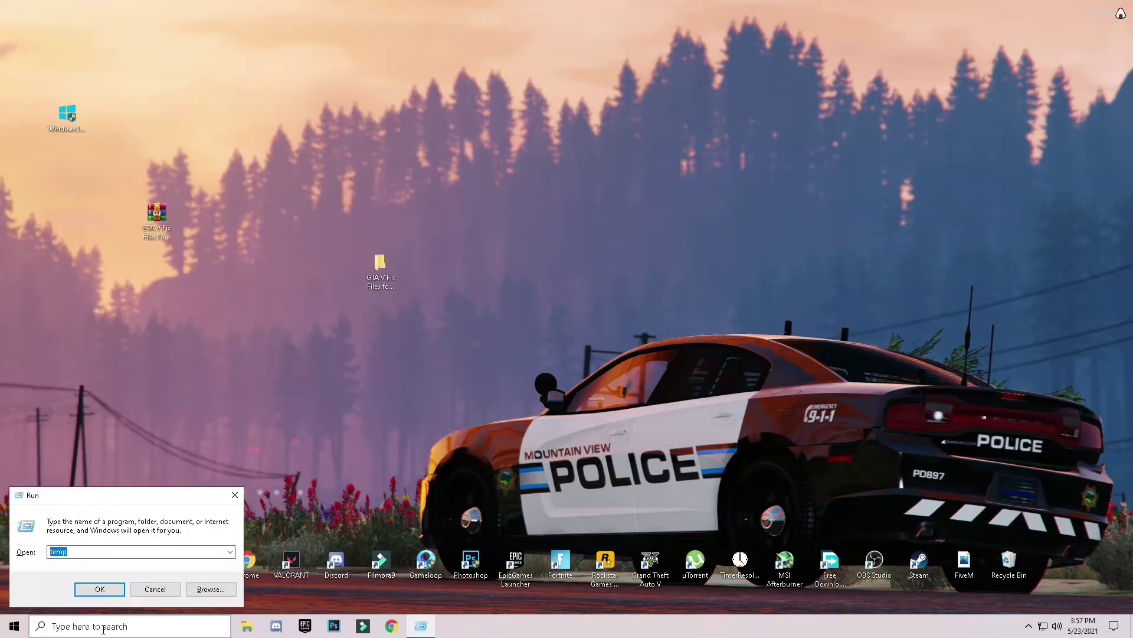
click(74, 552)
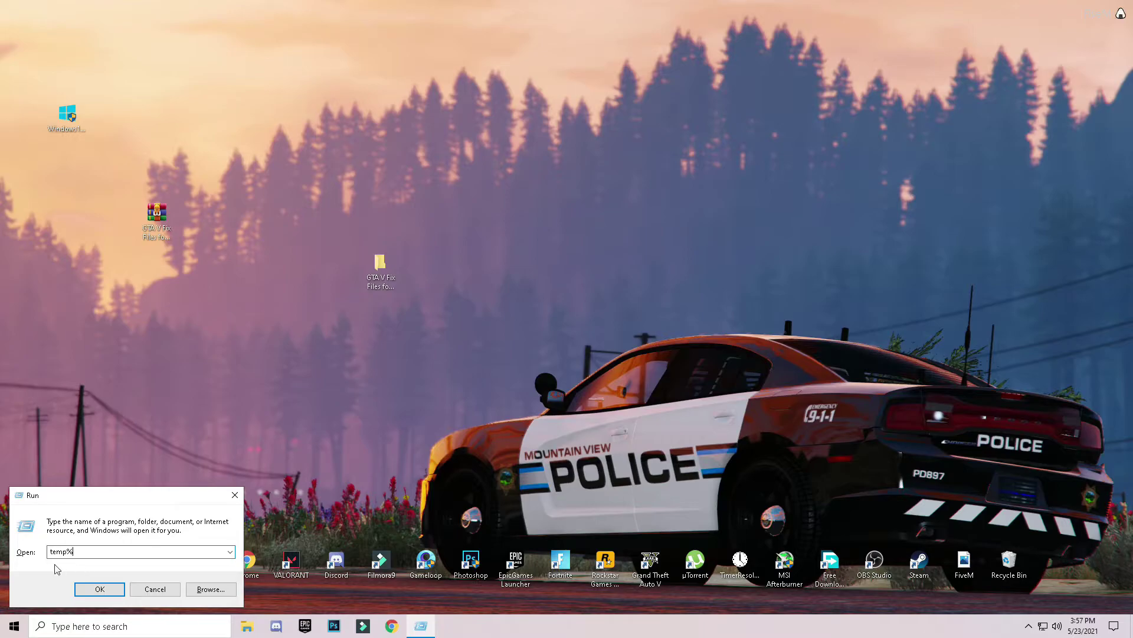
text(%)
click(105, 590)
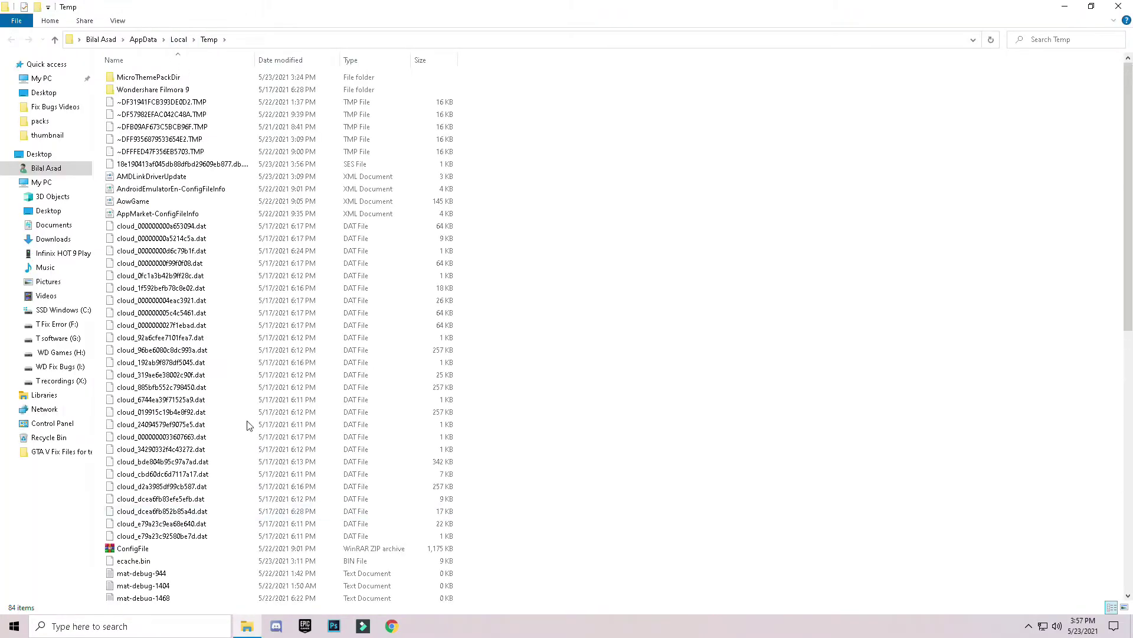
- Delete everything in %temp%, skipping the in-use file, and close the folder
click(195, 387)
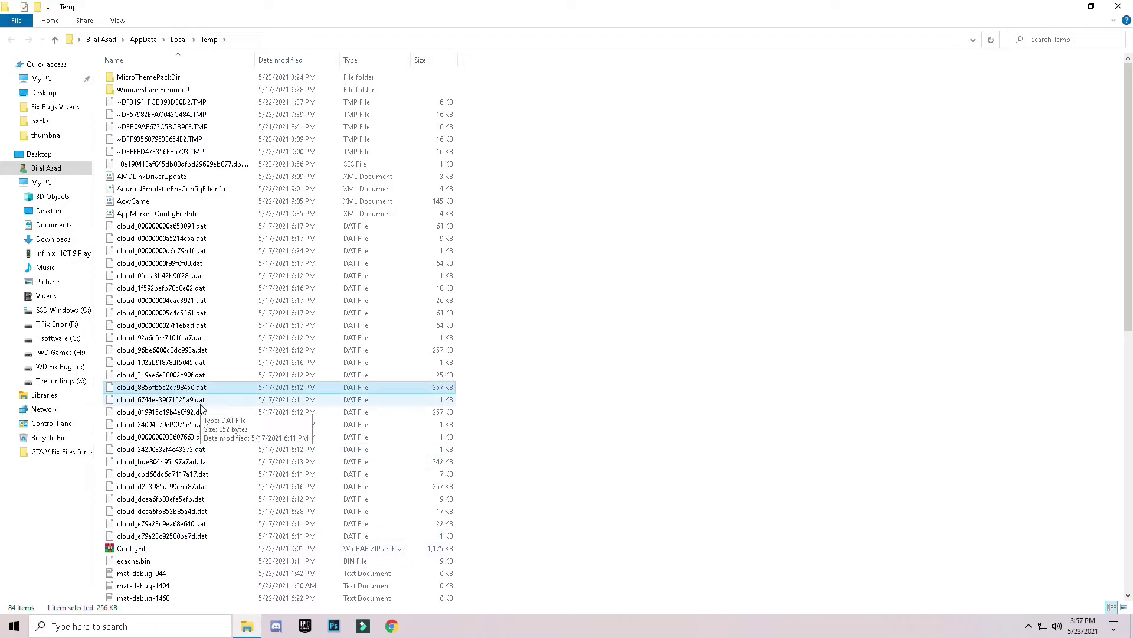
key(ctrl+a)
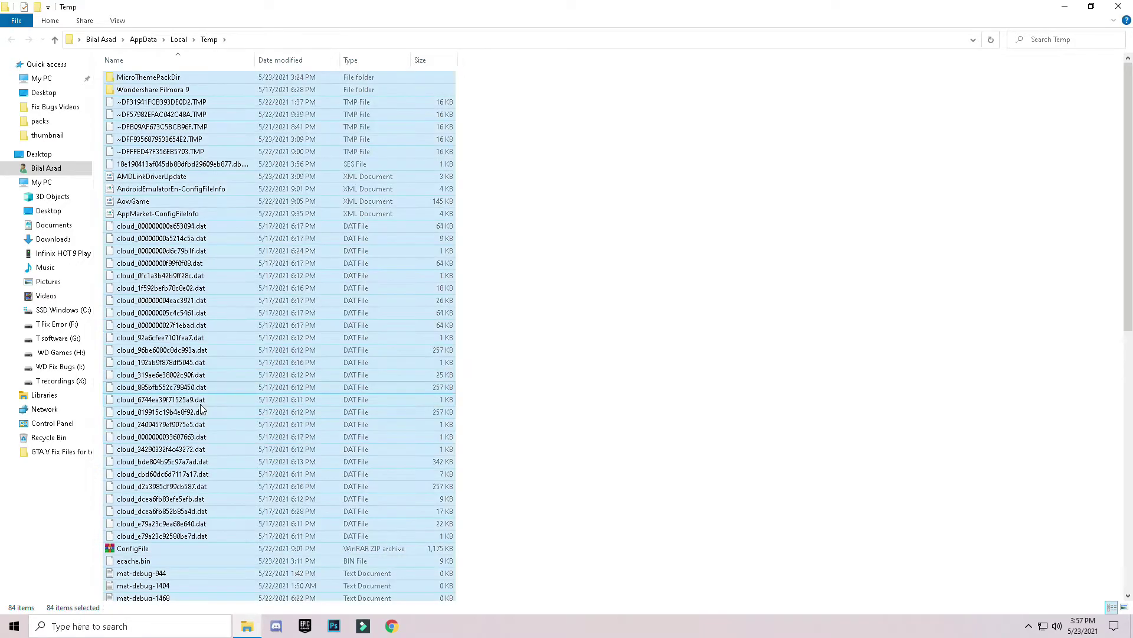
right_click(188, 234)
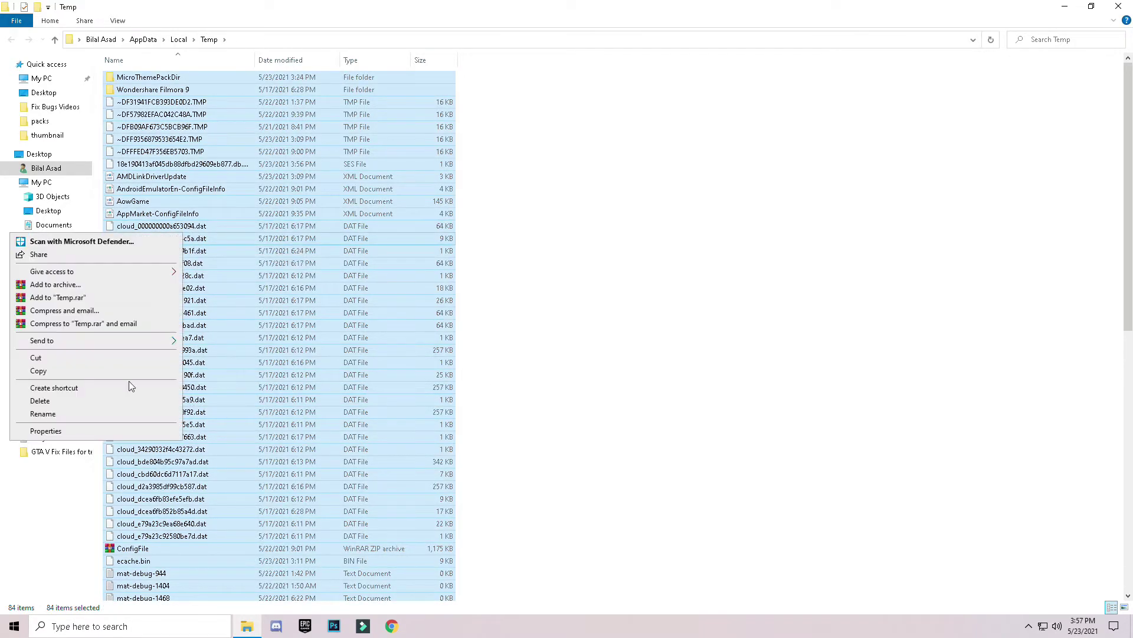
click(41, 401)
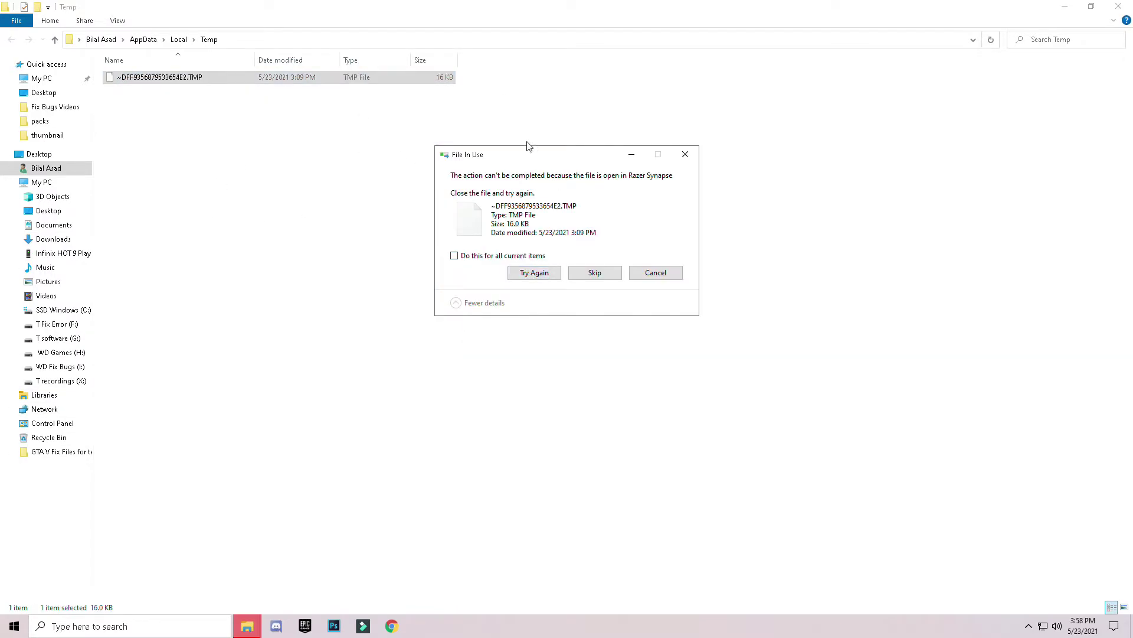
drag(533, 154, 430, 100)
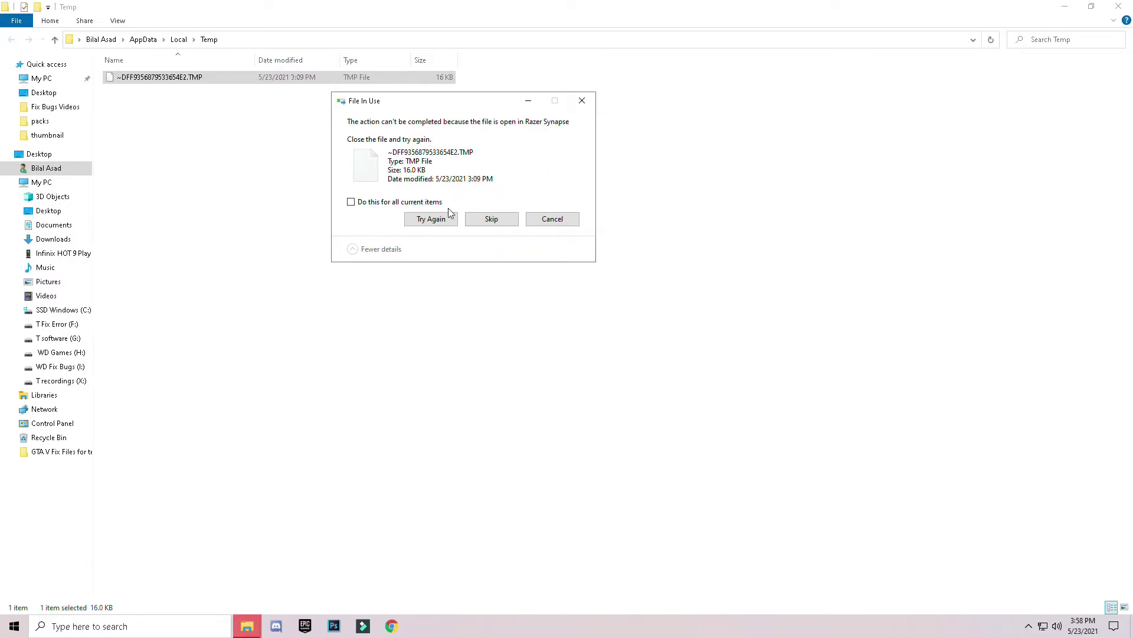
click(489, 222)
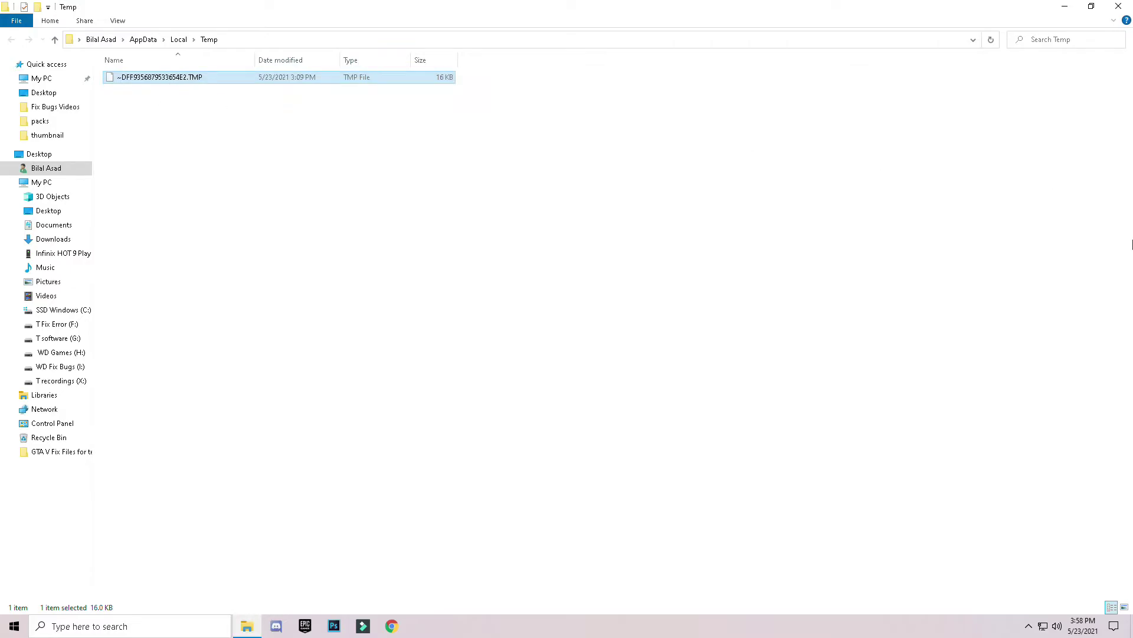
click(1118, 6)
- Open the Prefetch folder via Run with 'prefetch', granting folder access
click(103, 630)
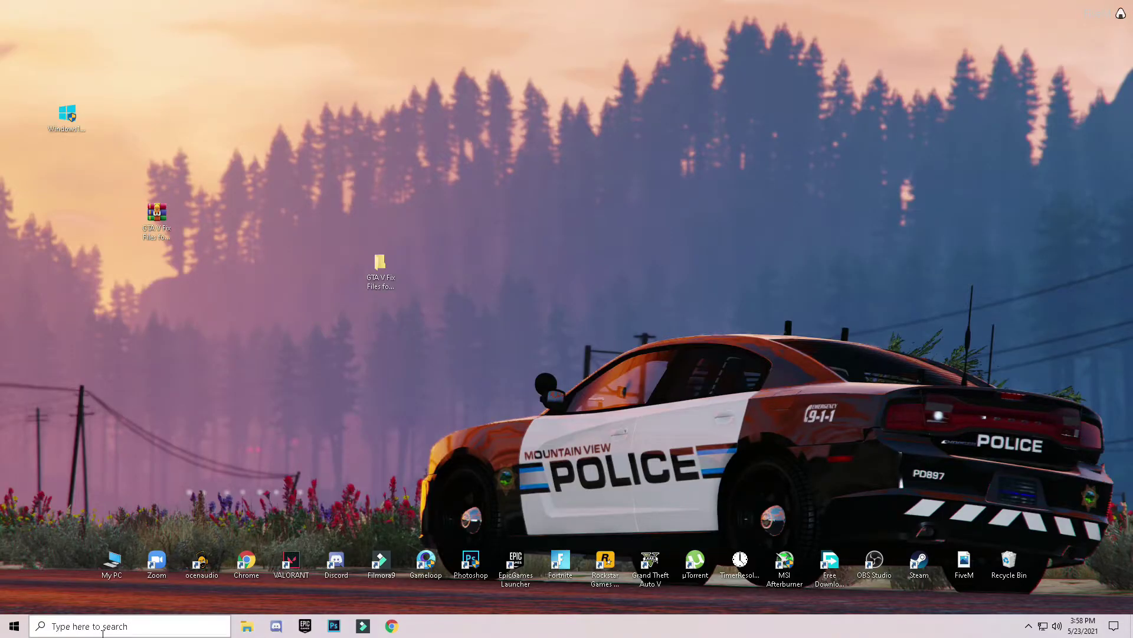
text(run)
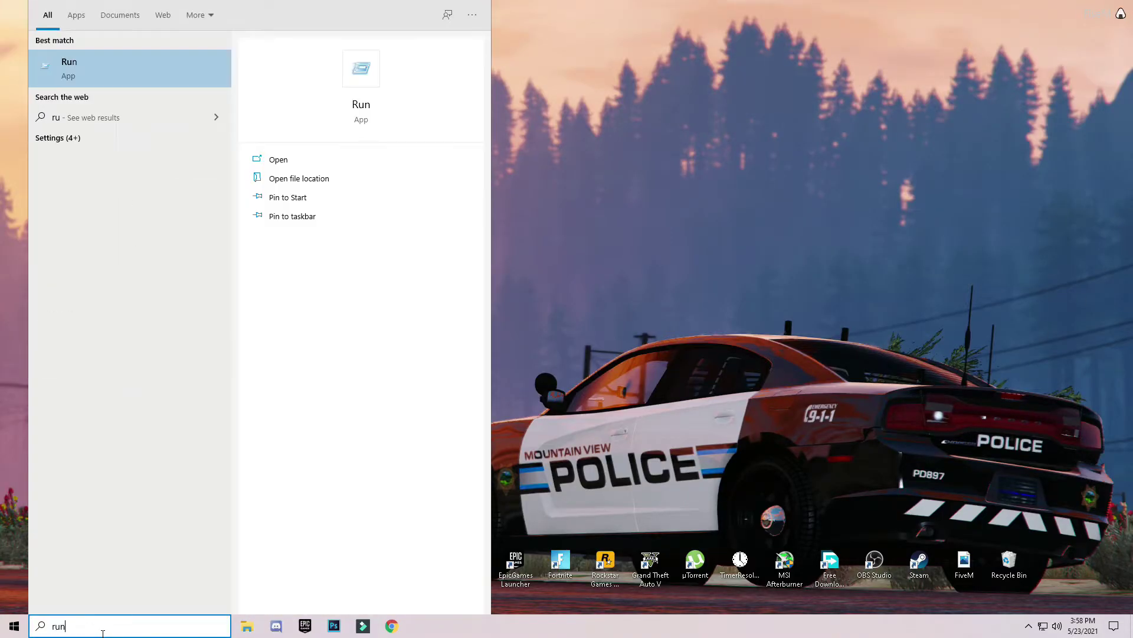
key(Return)
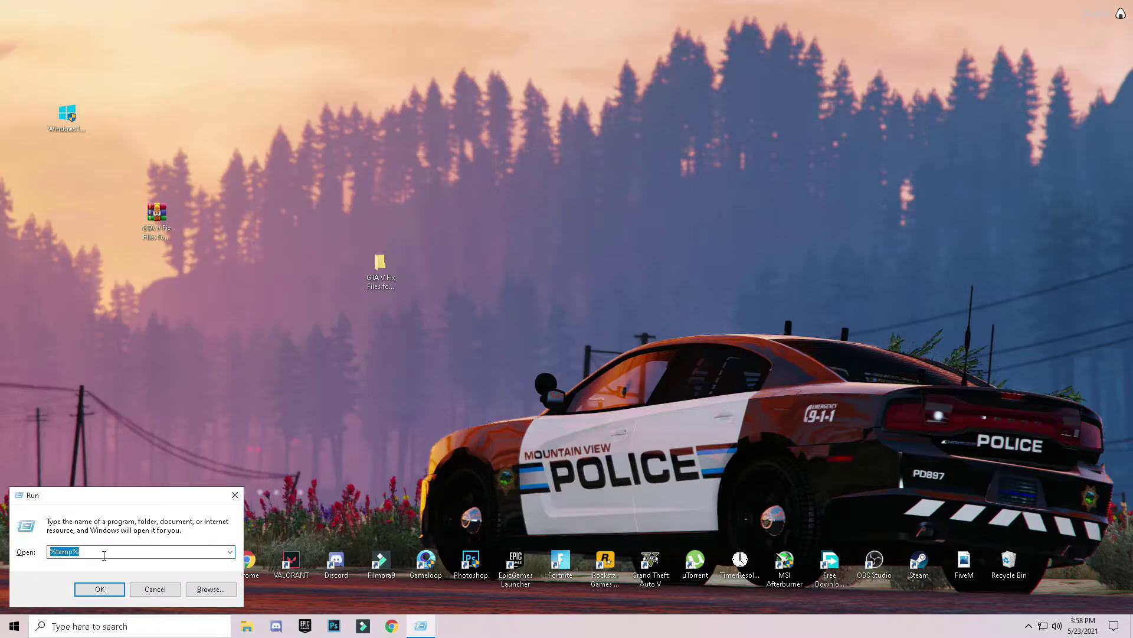
key(BackSpace)
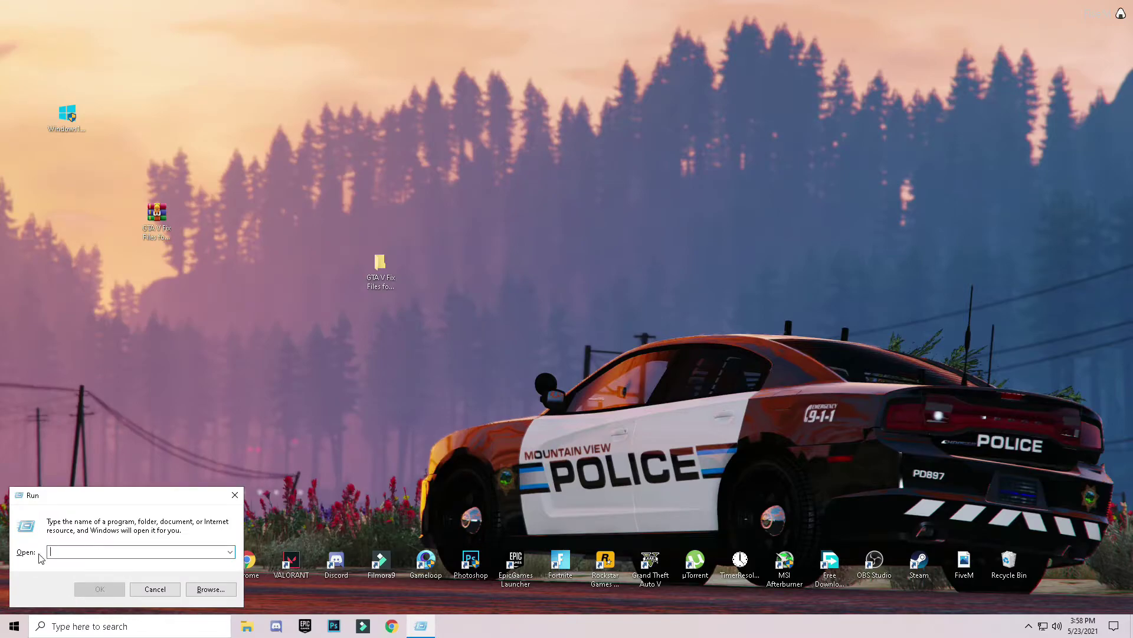
text(pre)
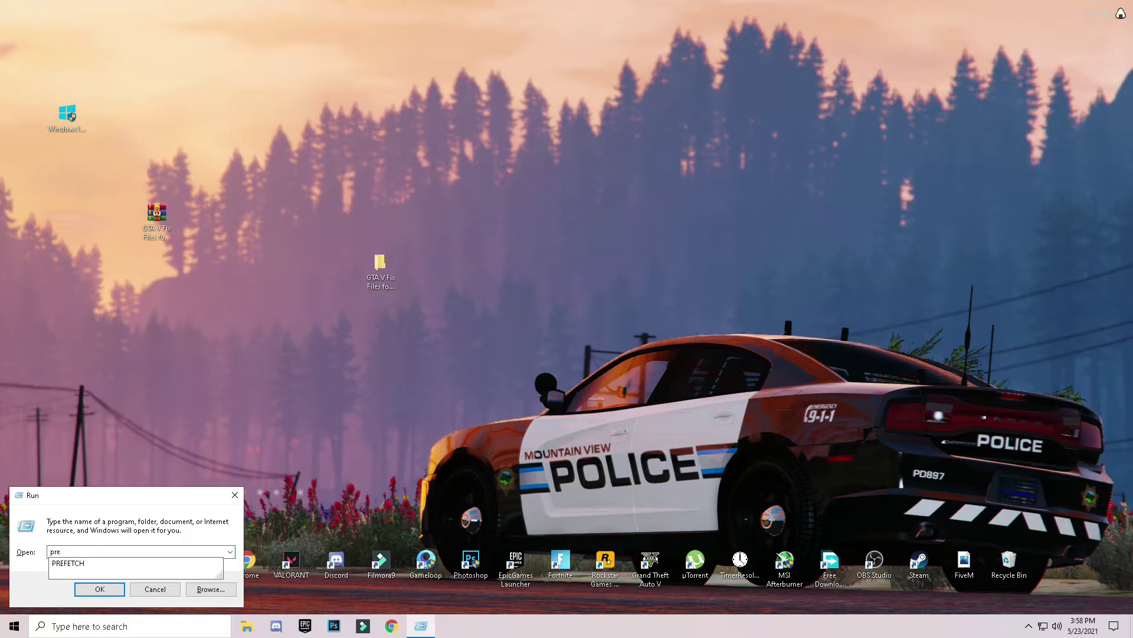
text(fetch)
key(Return)
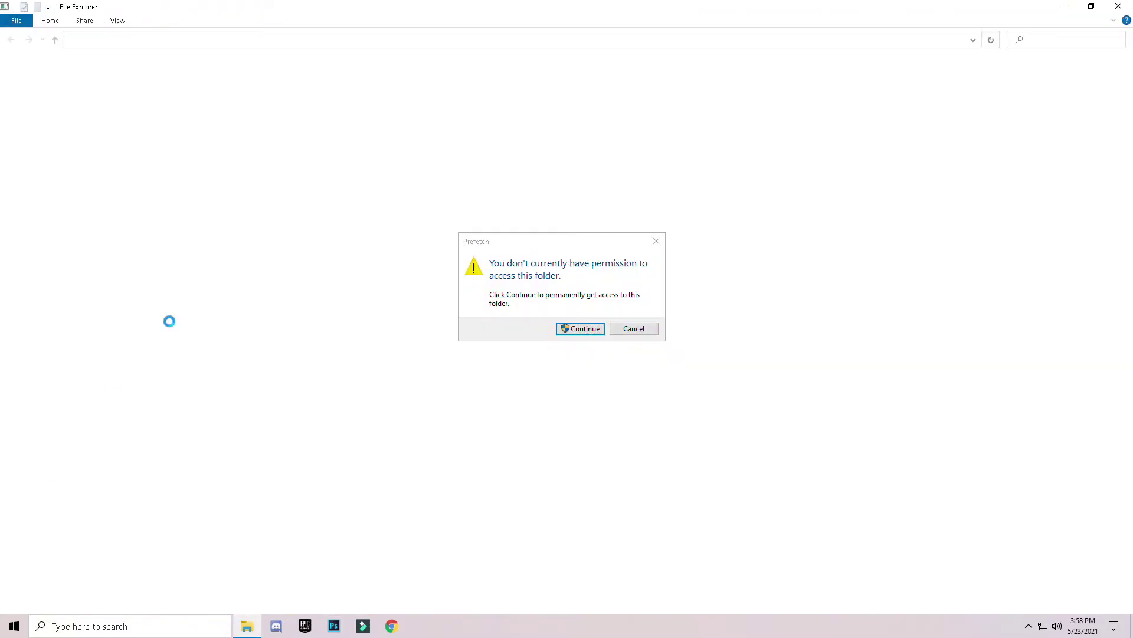
click(583, 330)
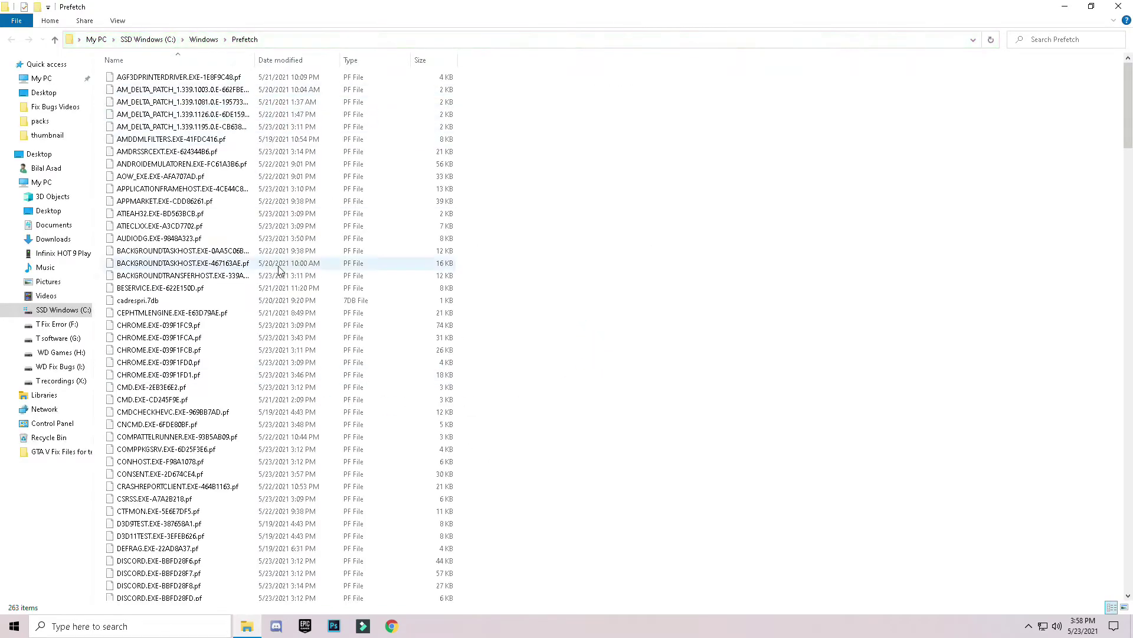
- Select all 264 .pf files in Prefetch and delete them
key(ctrl+a)
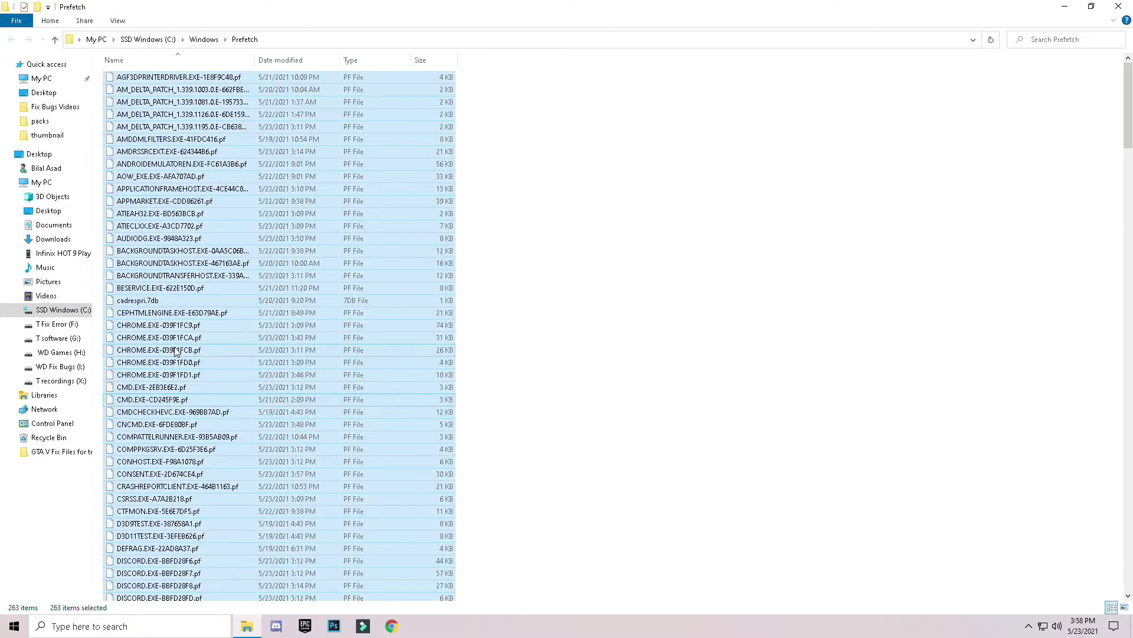
right_click(183, 348)
click(56, 503)
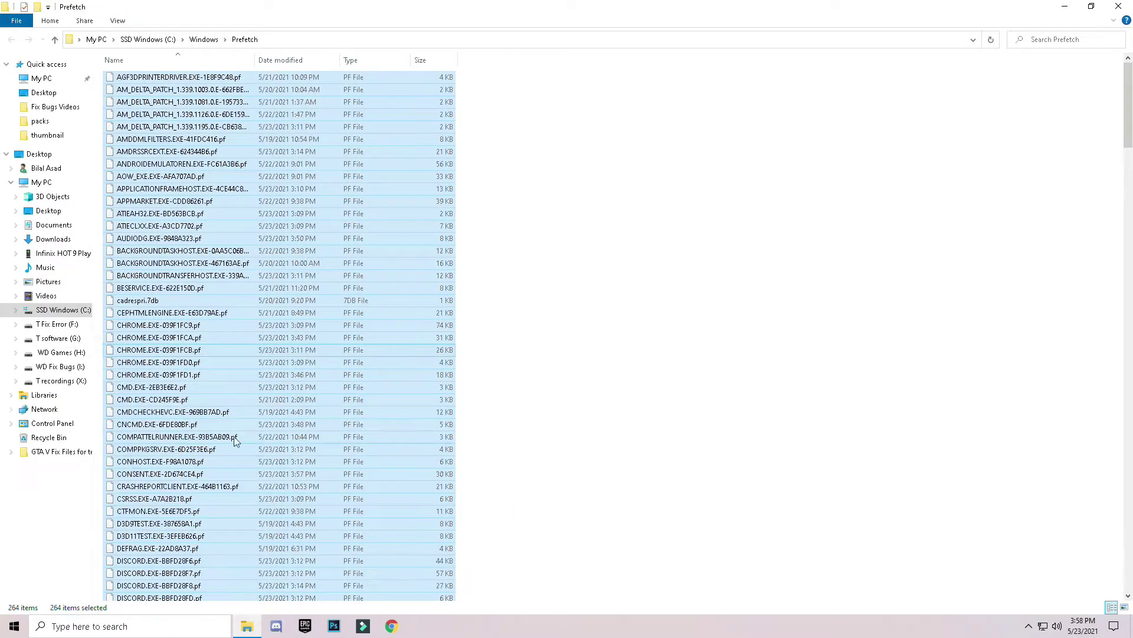